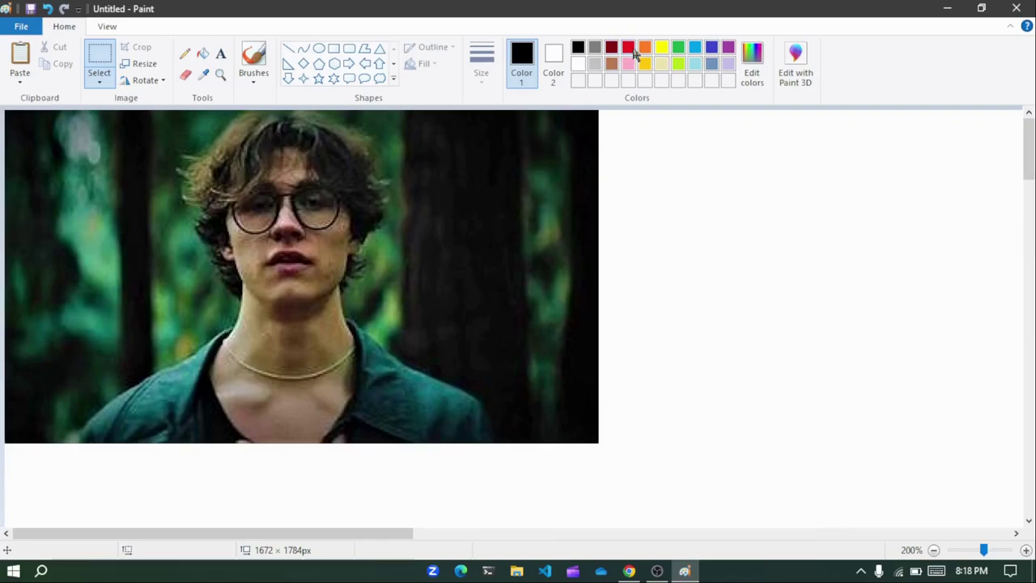
Set up the Line tool with red as the foreground colour and the thinnest line width
{"action": "left_click", "coordinate": [289, 50]}
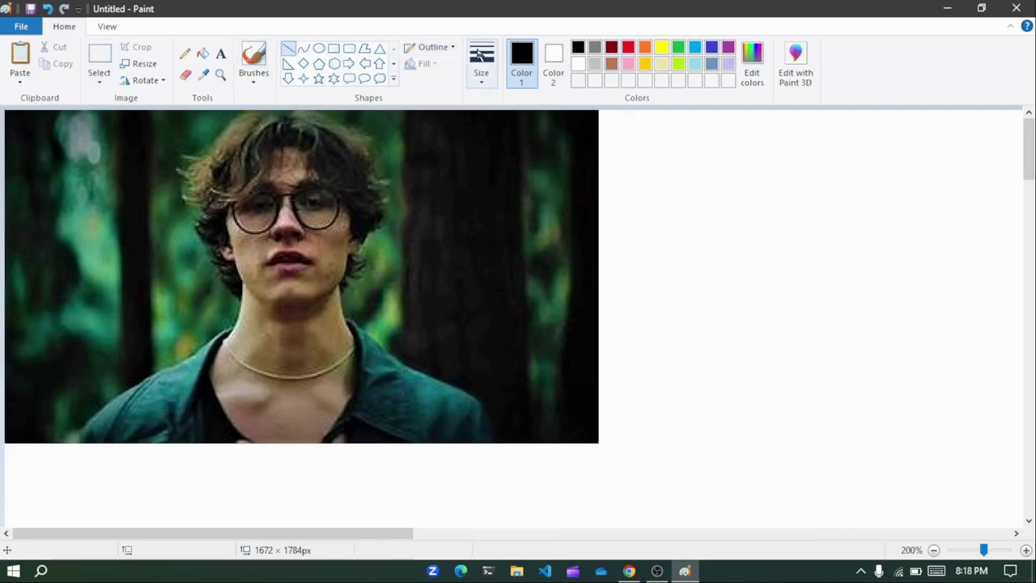
{"action": "left_click", "coordinate": [629, 49]}
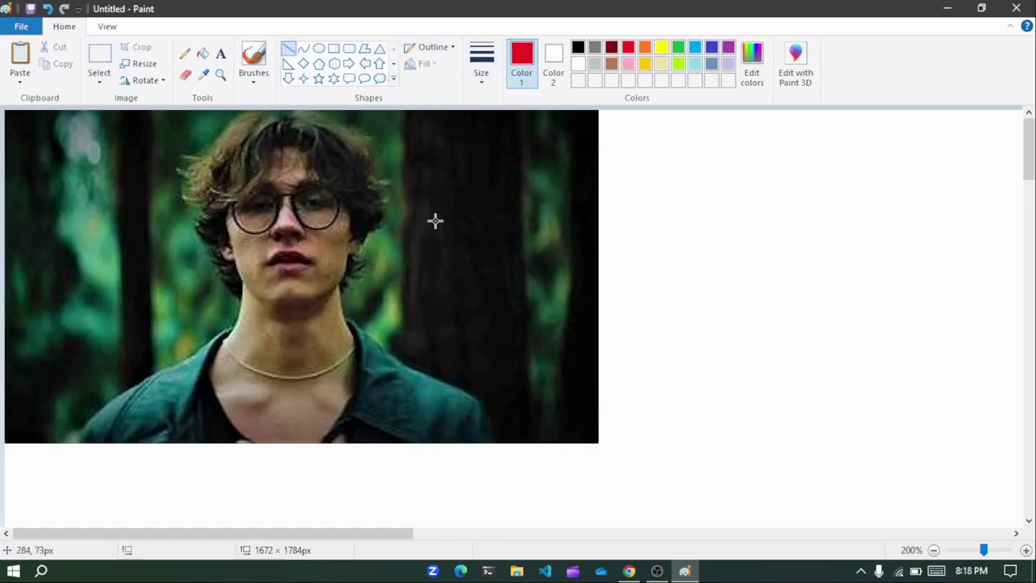
{"action": "scroll", "coordinate": [435, 220], "scroll_direction": "up", "scroll_amount": 2}
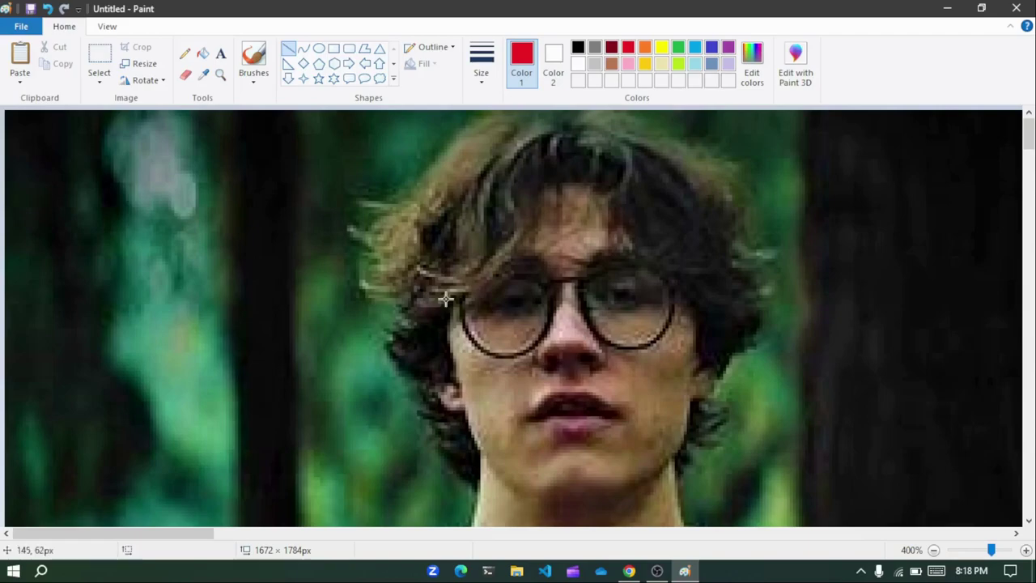
{"action": "left_click_drag", "start_coordinate": [446, 314], "coordinate": [447, 341]}
{"action": "key", "text": "ctrl+z"}
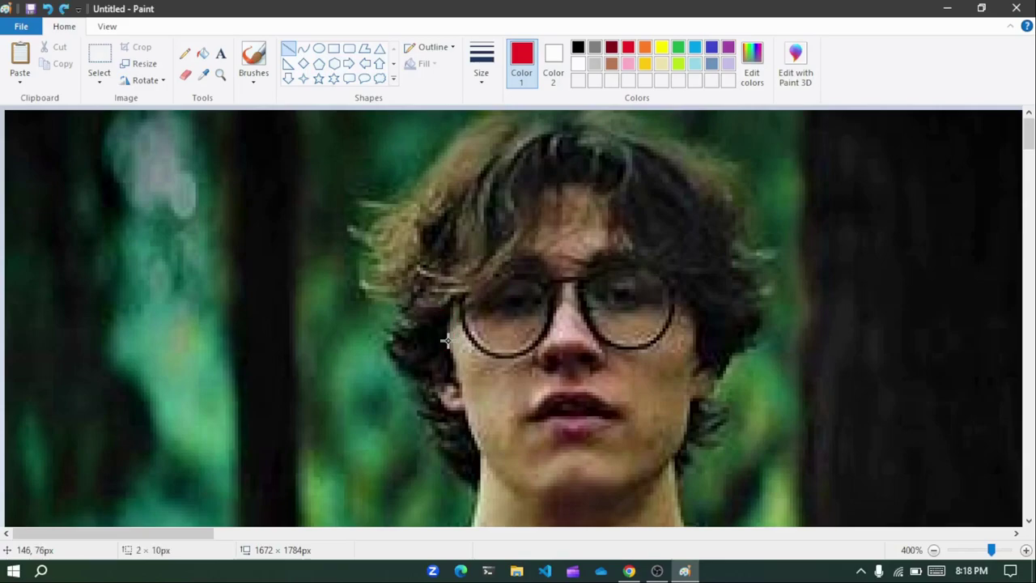
{"action": "left_click", "coordinate": [480, 74]}
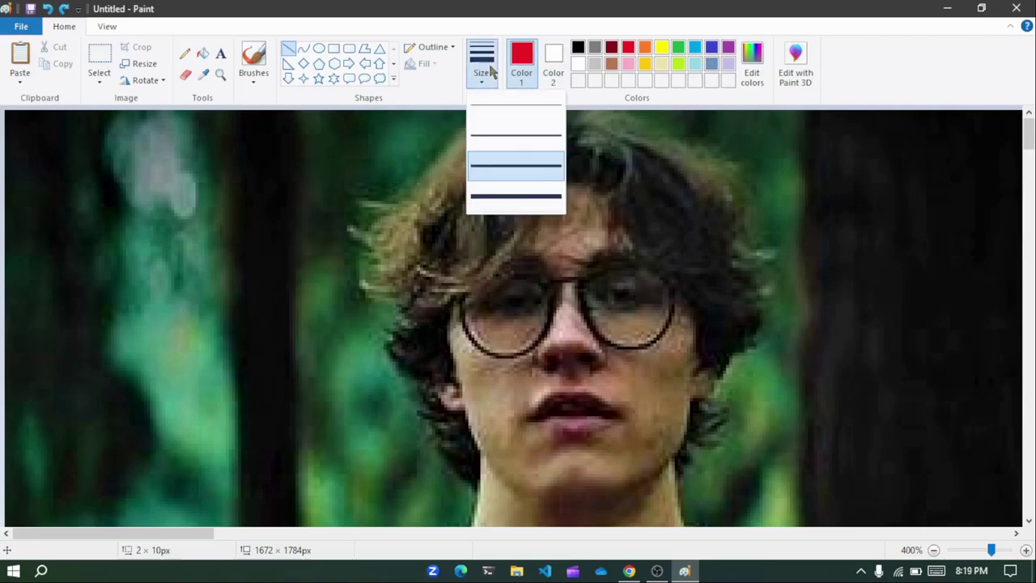
{"action": "left_click", "coordinate": [486, 118]}
{"action": "mouse_move", "coordinate": [447, 306]}
{"action": "left_mouse_down"}
{"action": "mouse_move", "coordinate": [455, 380]}
{"action": "mouse_move", "coordinate": [486, 464]}
{"action": "mouse_move", "coordinate": [478, 445]}
{"action": "mouse_move", "coordinate": [500, 441]}
{"action": "mouse_move", "coordinate": [471, 439]}
{"action": "mouse_move", "coordinate": [540, 500]}
{"action": "mouse_move", "coordinate": [516, 492]}
{"action": "left_mouse_up"}
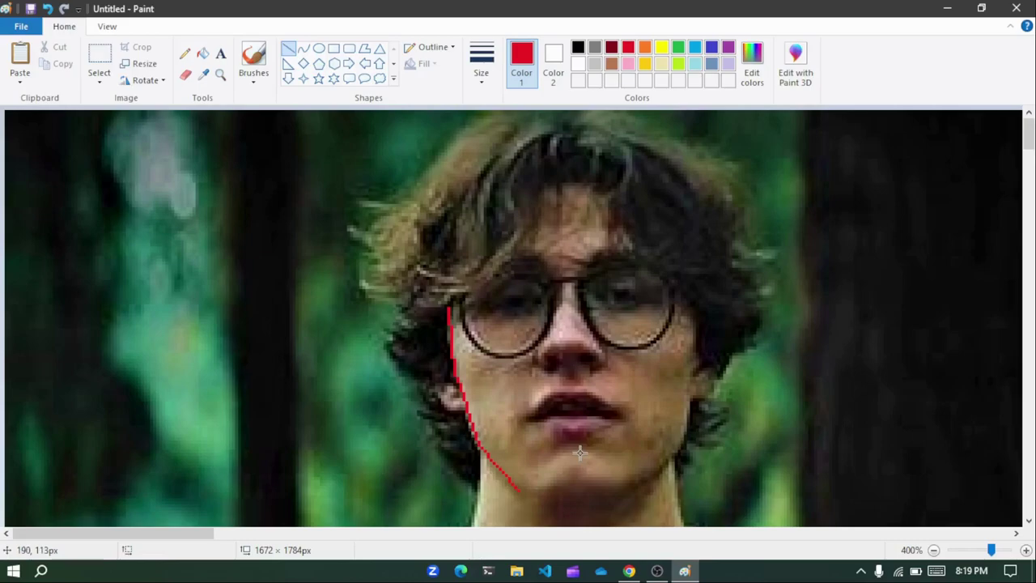
{"action": "key", "text": "ctrl+z"}
{"action": "key", "text": "ctrl+z"}
{"action": "key", "text": "ctrl+z"}
Switch to the browser and open the laut.de portrait of the man in glasses from the image search results
{"action": "key", "text": "alt+Tab"}
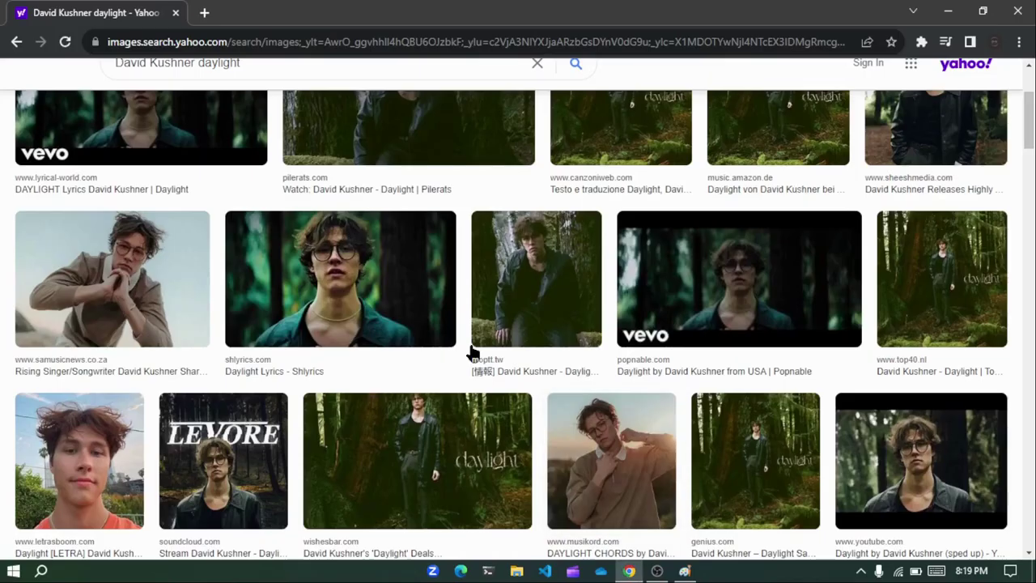
{"action": "scroll", "coordinate": [394, 346], "scroll_direction": "down", "scroll_amount": 3}
{"action": "scroll", "coordinate": [394, 347], "scroll_direction": "down", "scroll_amount": 3}
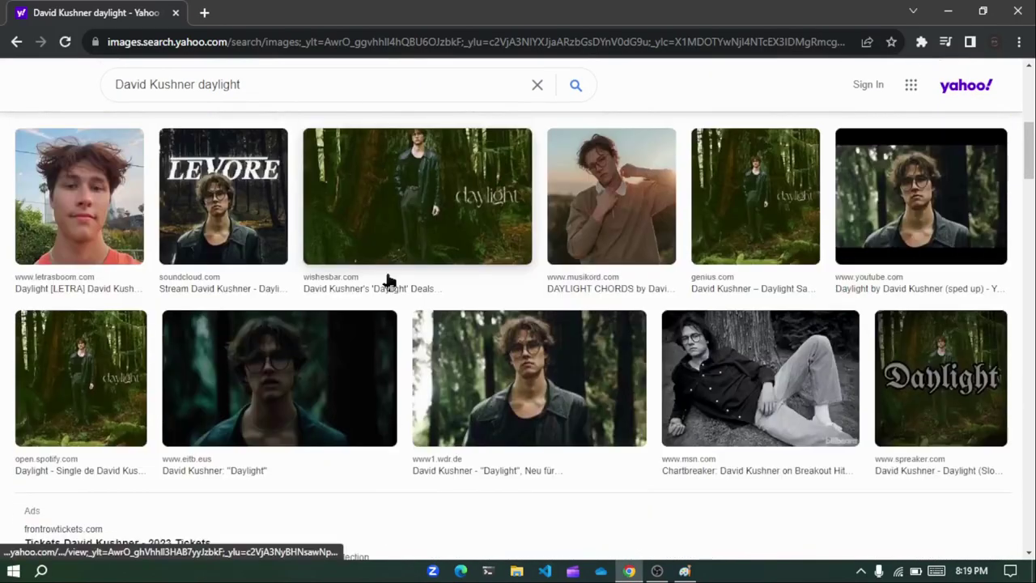
{"action": "scroll", "coordinate": [388, 216], "scroll_direction": "down", "scroll_amount": 7}
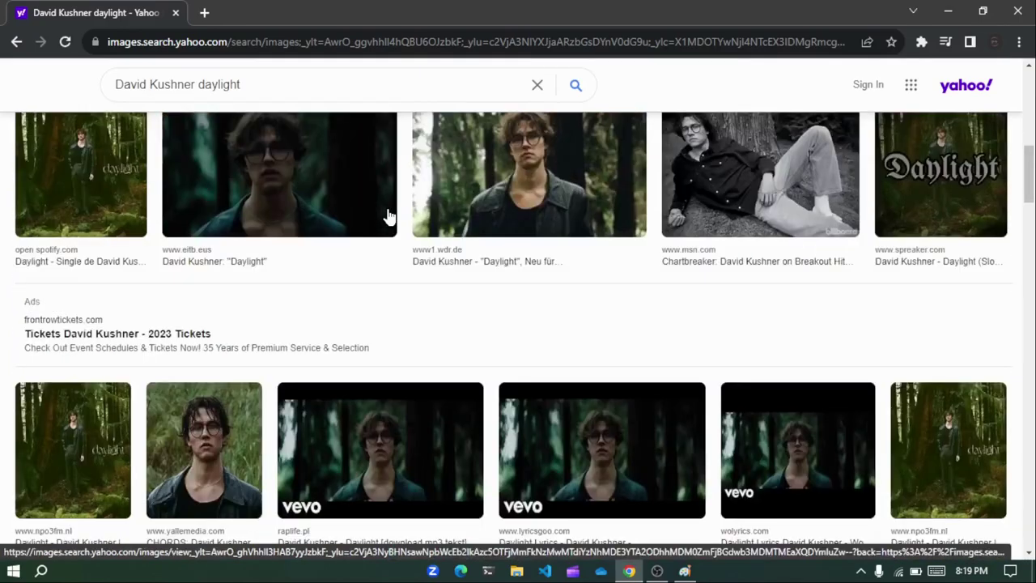
{"action": "scroll", "coordinate": [389, 216], "scroll_direction": "down", "scroll_amount": 3}
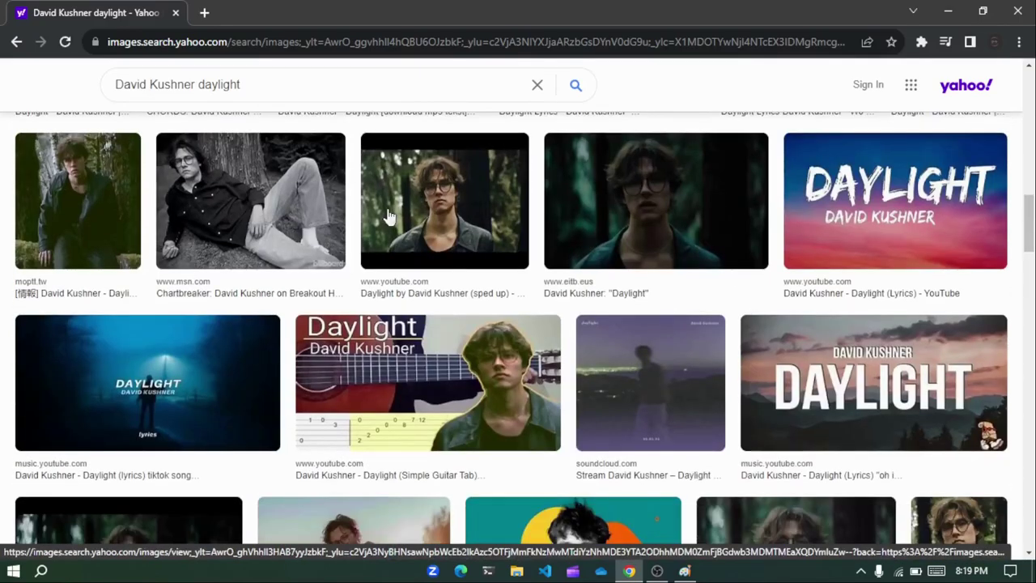
{"action": "scroll", "coordinate": [389, 216], "scroll_direction": "down", "scroll_amount": 3}
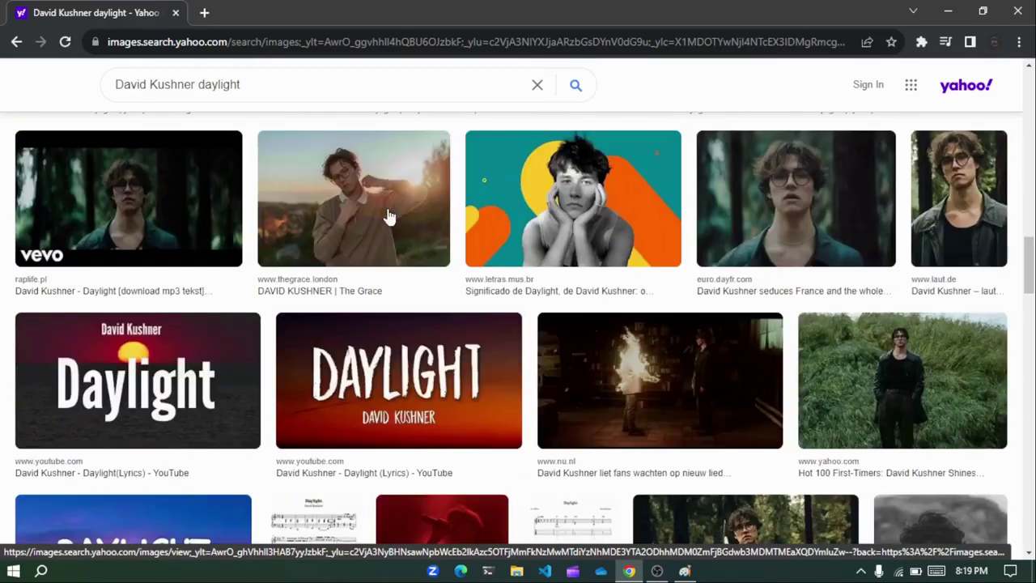
{"action": "scroll", "coordinate": [388, 216], "scroll_direction": "up", "scroll_amount": 1}
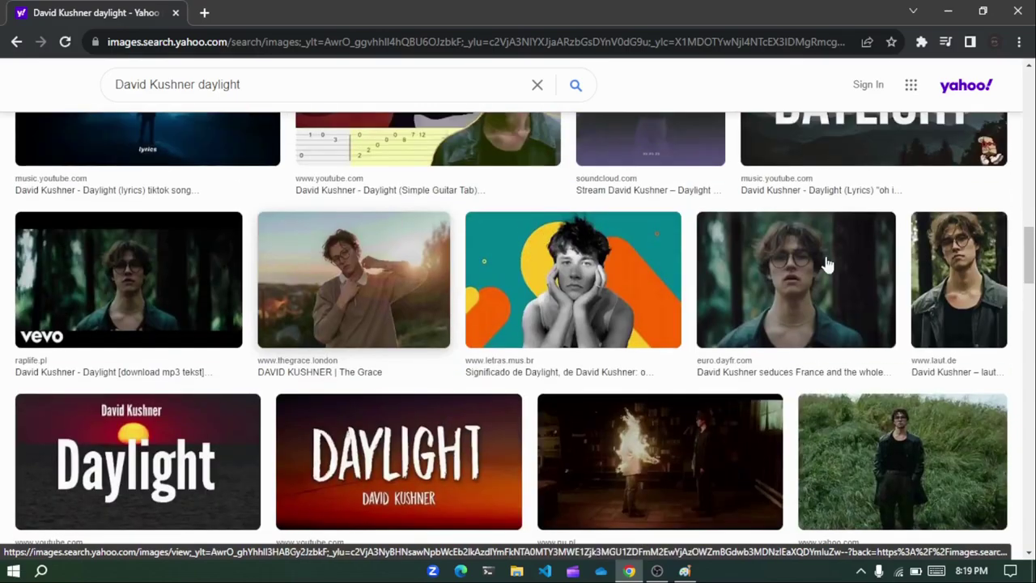
{"action": "left_click_drag", "start_coordinate": [933, 248], "coordinate": [794, 259]}
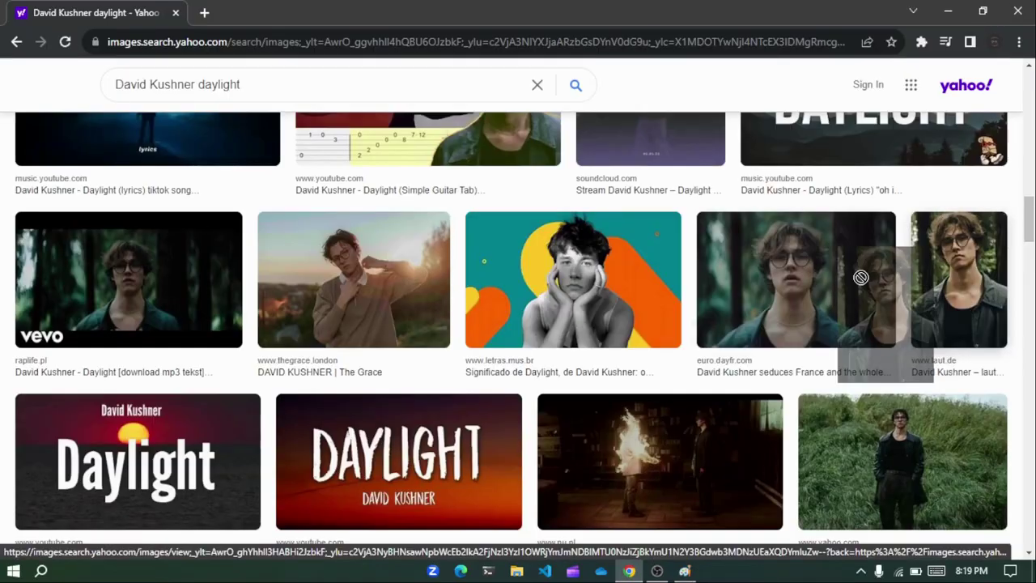
{"action": "left_click_drag", "start_coordinate": [858, 275], "coordinate": [883, 291]}
{"action": "right_click", "coordinate": [973, 282]}
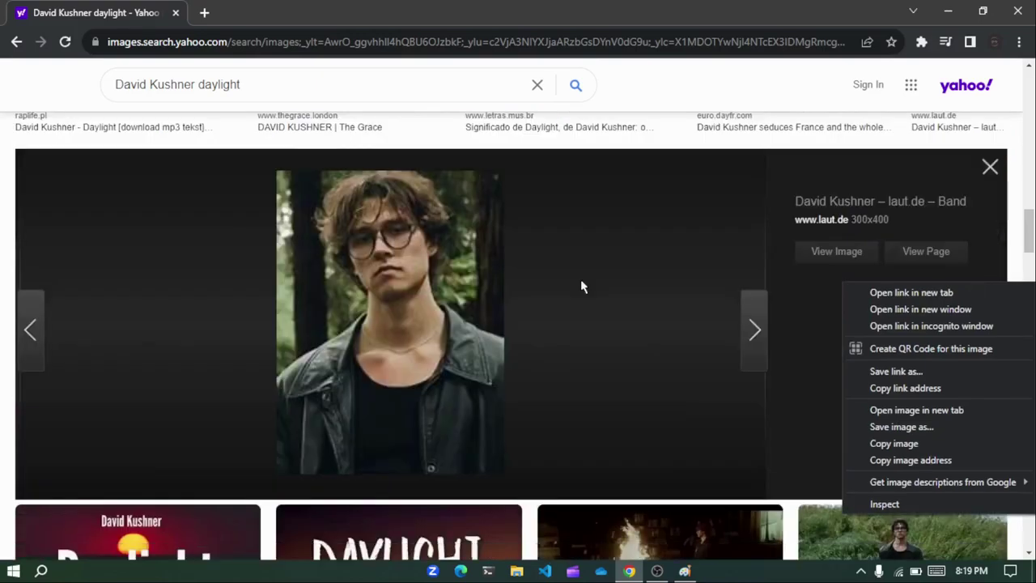
{"action": "left_click", "coordinate": [495, 277]}
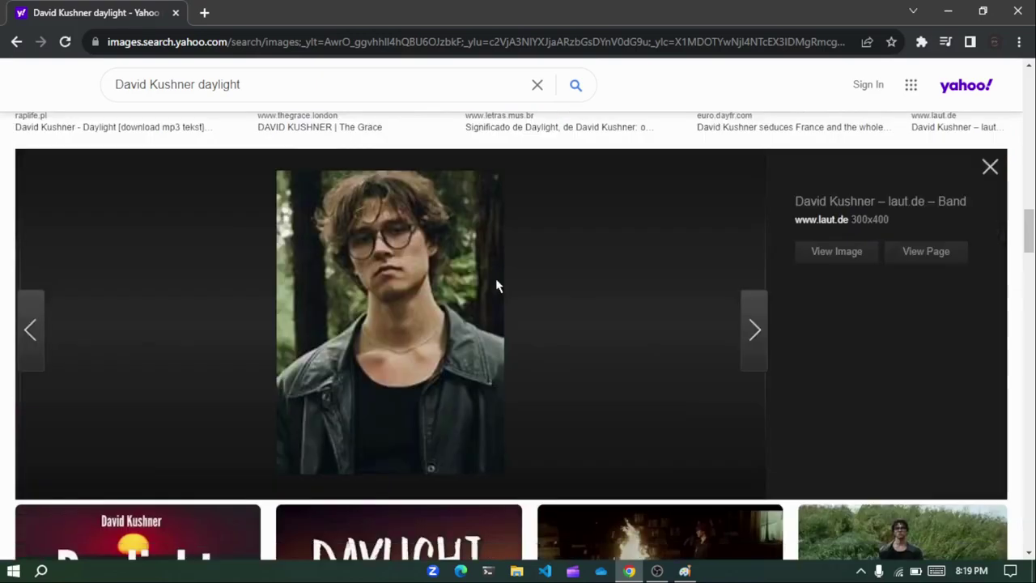
Copy the previewed laut.de portrait and paste it onto the canvas in Paint
{"action": "right_click", "coordinate": [495, 278]}
{"action": "left_click", "coordinate": [577, 327]}
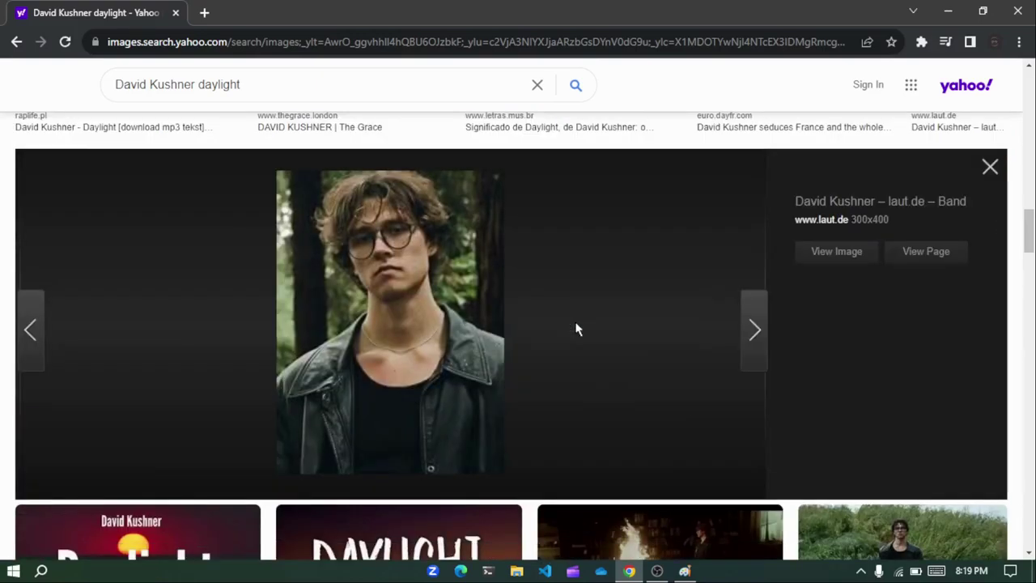
{"action": "key", "text": "alt+Tab"}
{"action": "key", "text": "ctrl+v"}
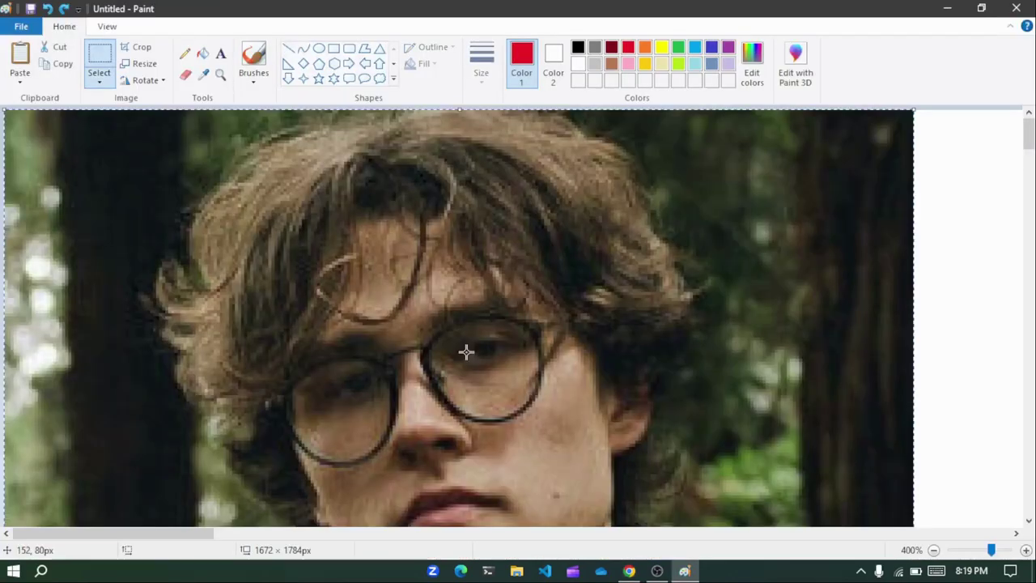
Look over the pasted portrait on the canvas
{"action": "scroll", "coordinate": [466, 350], "scroll_direction": "down", "scroll_amount": 3}
{"action": "scroll", "coordinate": [467, 350], "scroll_direction": "up", "scroll_amount": 4}
{"action": "scroll", "coordinate": [466, 351], "scroll_direction": "down", "scroll_amount": 3}
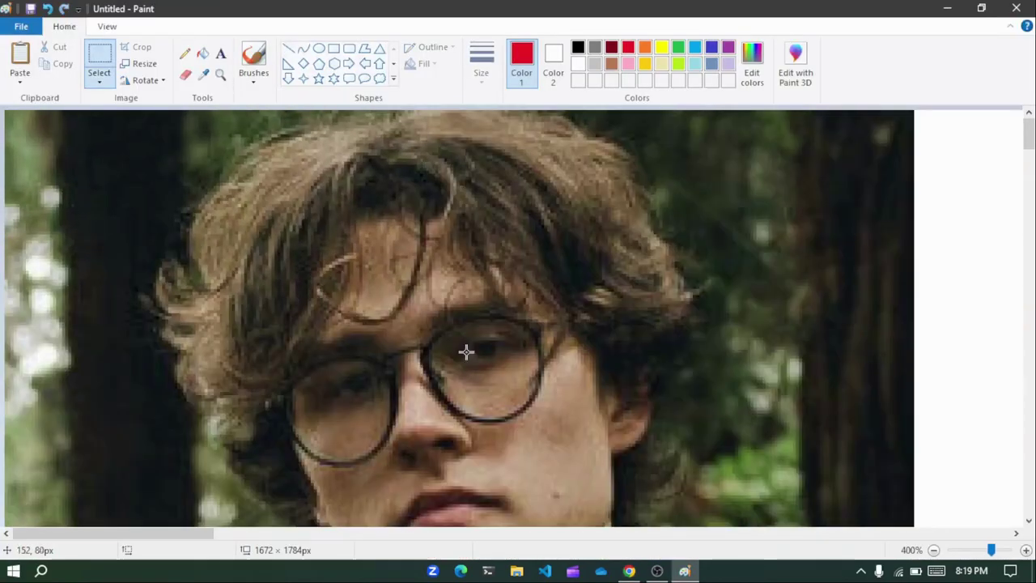
{"action": "scroll", "coordinate": [466, 350], "scroll_direction": "down", "scroll_amount": 4}
{"action": "scroll", "coordinate": [467, 351], "scroll_direction": "up", "scroll_amount": 2}
{"action": "scroll", "coordinate": [466, 351], "scroll_direction": "down", "scroll_amount": 2}
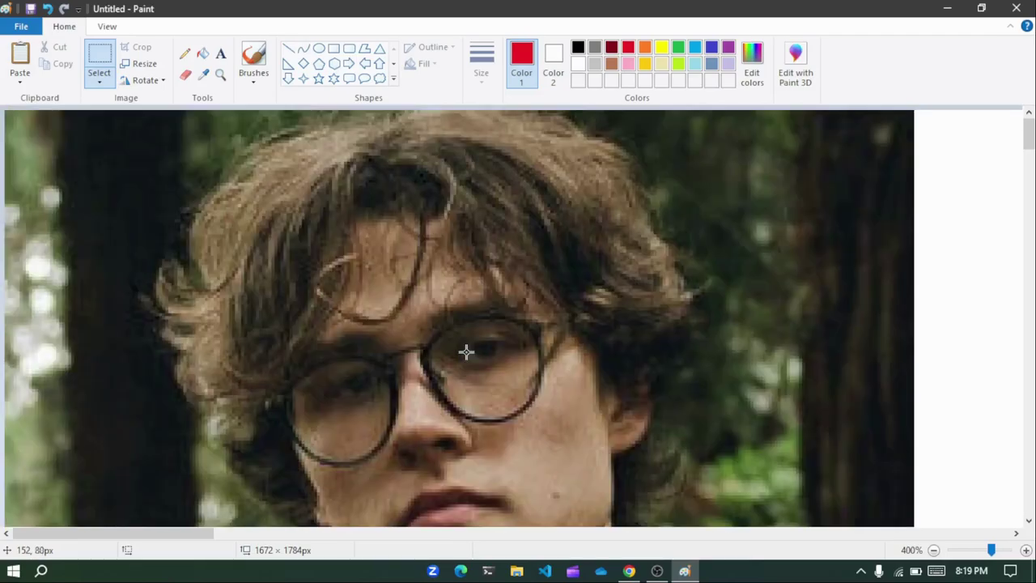
{"action": "scroll", "coordinate": [467, 350], "scroll_direction": "up", "scroll_amount": 2}
{"action": "scroll", "coordinate": [500, 107], "scroll_direction": "up", "scroll_amount": 1}
{"action": "scroll", "coordinate": [499, 107], "scroll_direction": "up", "scroll_amount": 3}
Trace the ear-side cheek from the temple to the jaw and along the jawline past the chin with red lines
{"action": "left_click", "coordinate": [288, 48]}
{"action": "mouse_move", "coordinate": [578, 340]}
{"action": "left_mouse_down"}
{"action": "mouse_move", "coordinate": [609, 440]}
{"action": "mouse_move", "coordinate": [610, 423]}
{"action": "mouse_move", "coordinate": [603, 407]}
{"action": "mouse_move", "coordinate": [616, 498]}
{"action": "left_mouse_up"}
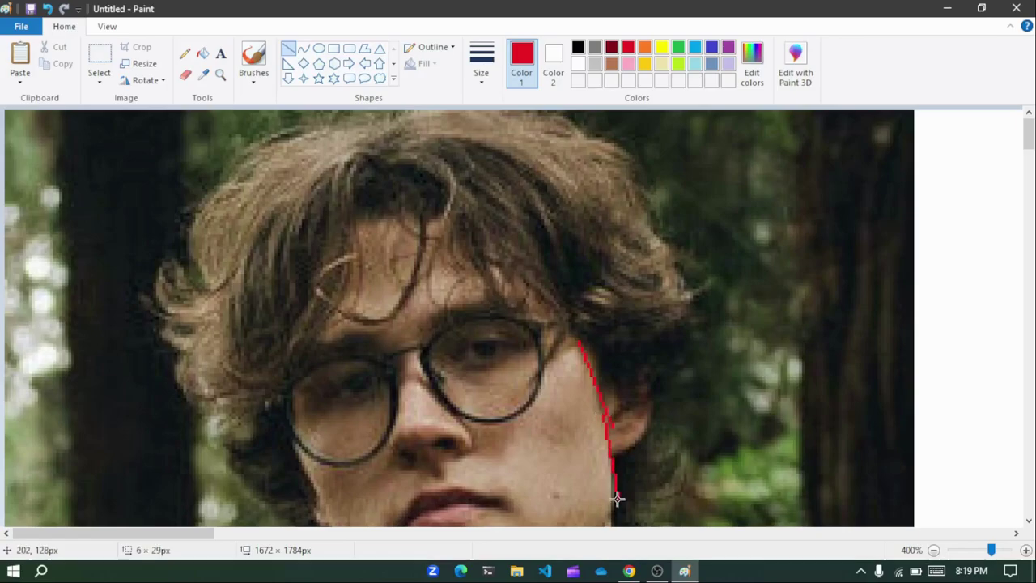
{"action": "scroll", "coordinate": [698, 474], "scroll_direction": "down", "scroll_amount": 10}
{"action": "scroll", "coordinate": [696, 472], "scroll_direction": "up", "scroll_amount": 7}
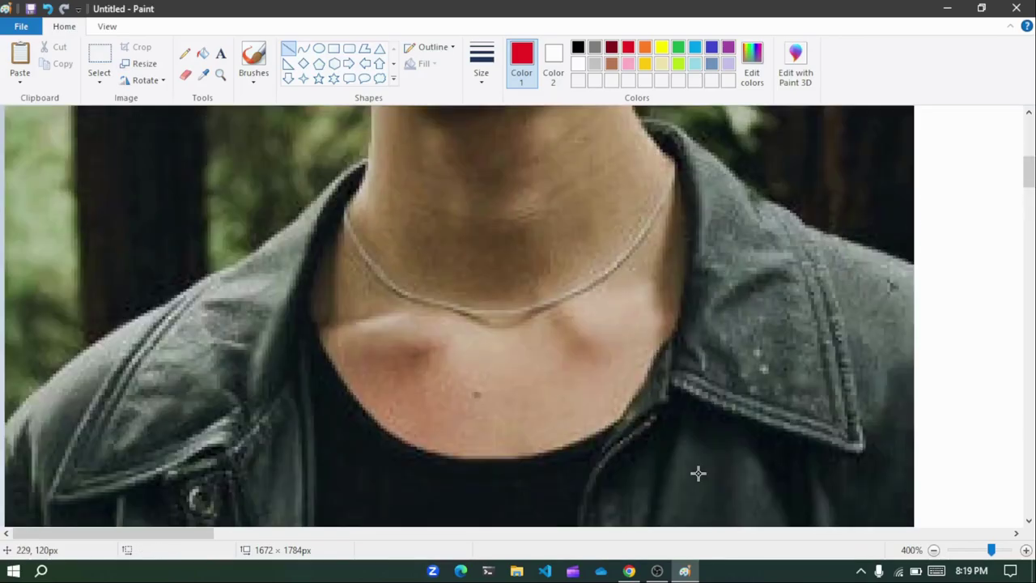
{"action": "mouse_move", "coordinate": [615, 187]}
{"action": "left_mouse_down"}
{"action": "mouse_move", "coordinate": [574, 247]}
{"action": "mouse_move", "coordinate": [590, 240]}
{"action": "mouse_move", "coordinate": [588, 252]}
{"action": "mouse_move", "coordinate": [491, 301]}
{"action": "mouse_move", "coordinate": [500, 292]}
{"action": "mouse_move", "coordinate": [534, 308]}
{"action": "mouse_move", "coordinate": [497, 291]}
{"action": "mouse_move", "coordinate": [436, 315]}
{"action": "left_mouse_up"}
{"action": "key", "text": "ctrl+z"}
{"action": "left_click_drag", "start_coordinate": [494, 332], "coordinate": [396, 297]}
{"action": "key", "text": "ctrl+z"}
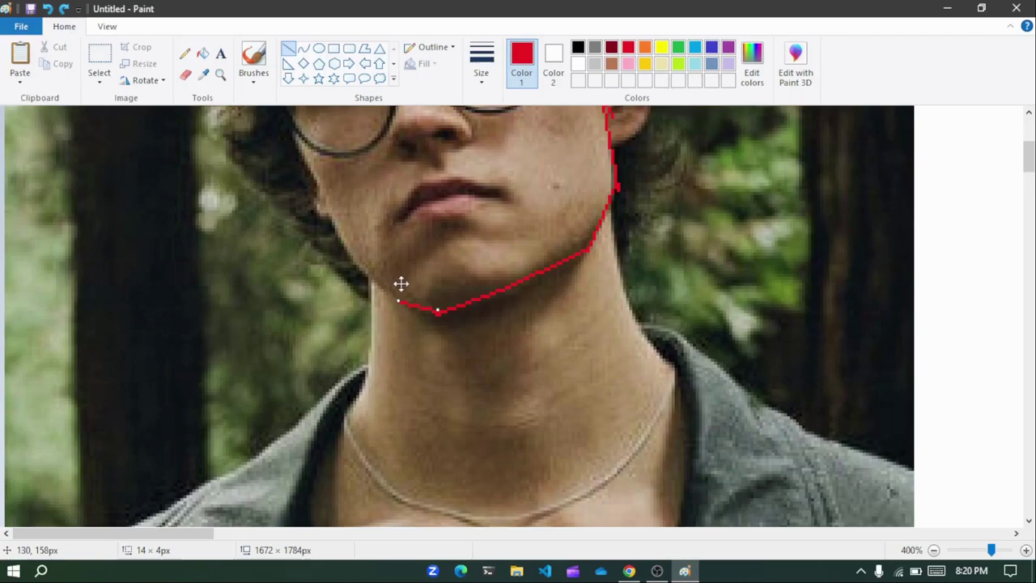
{"action": "left_click", "coordinate": [449, 382]}
Continue the red outline from the chin up the opposite jaw and cheek to the rim of the glasses
{"action": "left_click_drag", "start_coordinate": [396, 299], "coordinate": [333, 223]}
{"action": "left_click", "coordinate": [423, 278]}
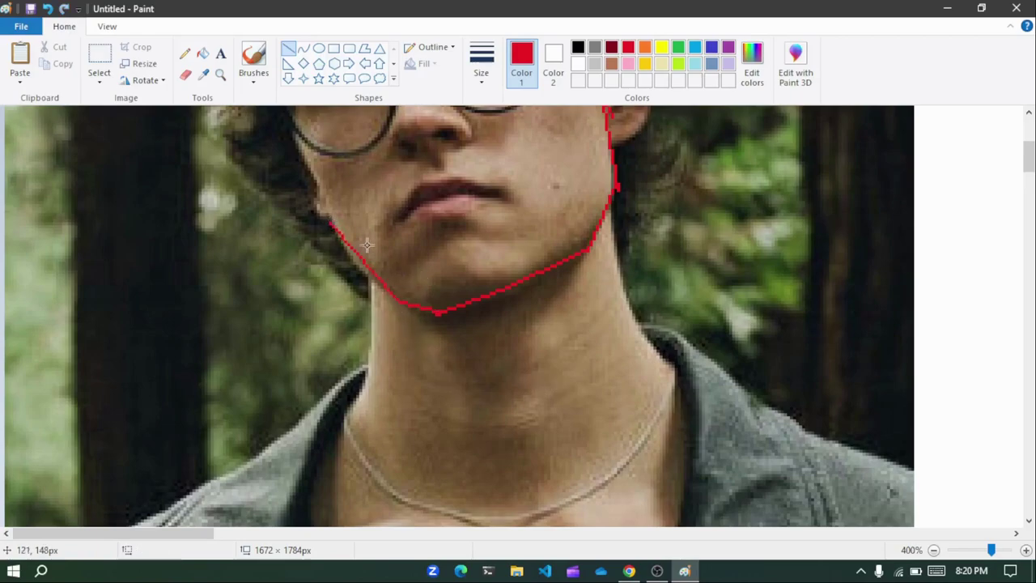
{"action": "left_click_drag", "start_coordinate": [336, 225], "coordinate": [300, 148]}
{"action": "left_click", "coordinate": [408, 237]}
{"action": "scroll", "coordinate": [408, 237], "scroll_direction": "up", "scroll_amount": 3}
{"action": "scroll", "coordinate": [408, 237], "scroll_direction": "down", "scroll_amount": 2}
{"action": "left_click_drag", "start_coordinate": [293, 232], "coordinate": [308, 268]}
{"action": "left_click", "coordinate": [377, 264]}
{"action": "scroll", "coordinate": [378, 266], "scroll_direction": "up", "scroll_amount": 3}
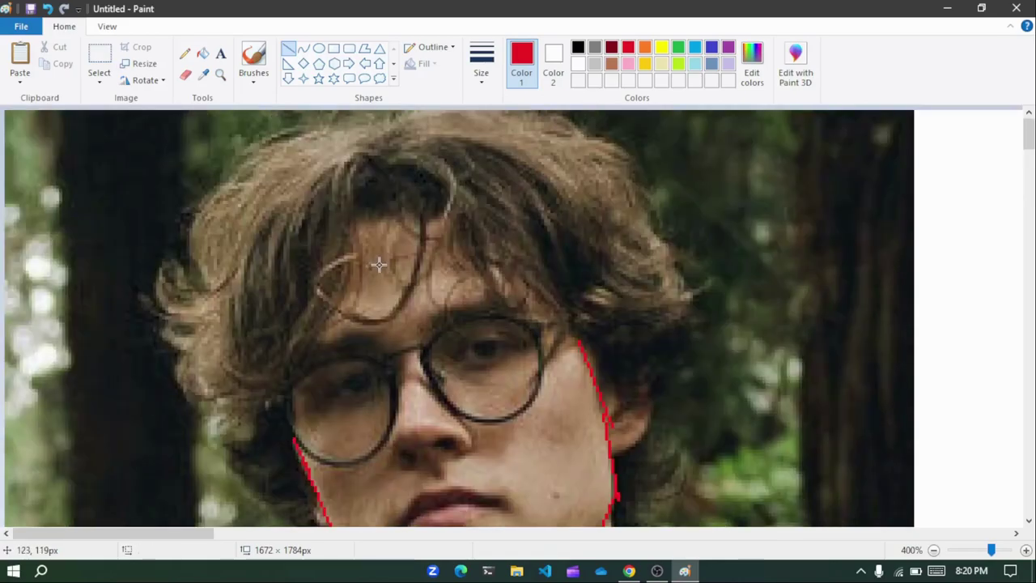
Trace the fringe edge from the forehead down past the left lens to meet the cheek line
{"action": "mouse_move", "coordinate": [357, 215]}
{"action": "left_mouse_down"}
{"action": "mouse_move", "coordinate": [373, 280]}
{"action": "mouse_move", "coordinate": [291, 384]}
{"action": "left_mouse_up"}
{"action": "left_click", "coordinate": [387, 331]}
{"action": "left_click", "coordinate": [338, 370]}
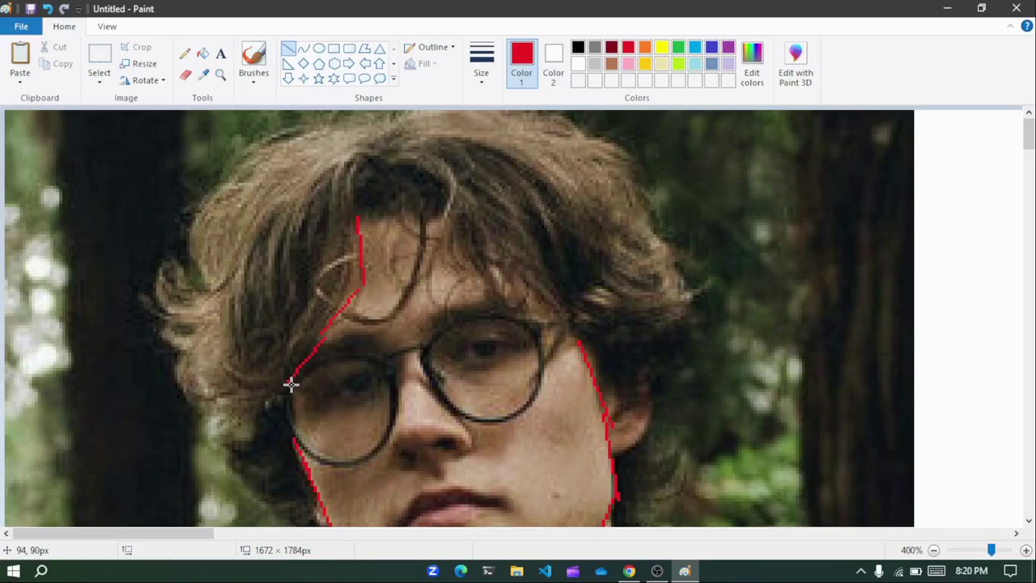
{"action": "left_click_drag", "start_coordinate": [287, 385], "coordinate": [301, 459]}
{"action": "left_click", "coordinate": [318, 423]}
{"action": "left_click", "coordinate": [392, 437]}
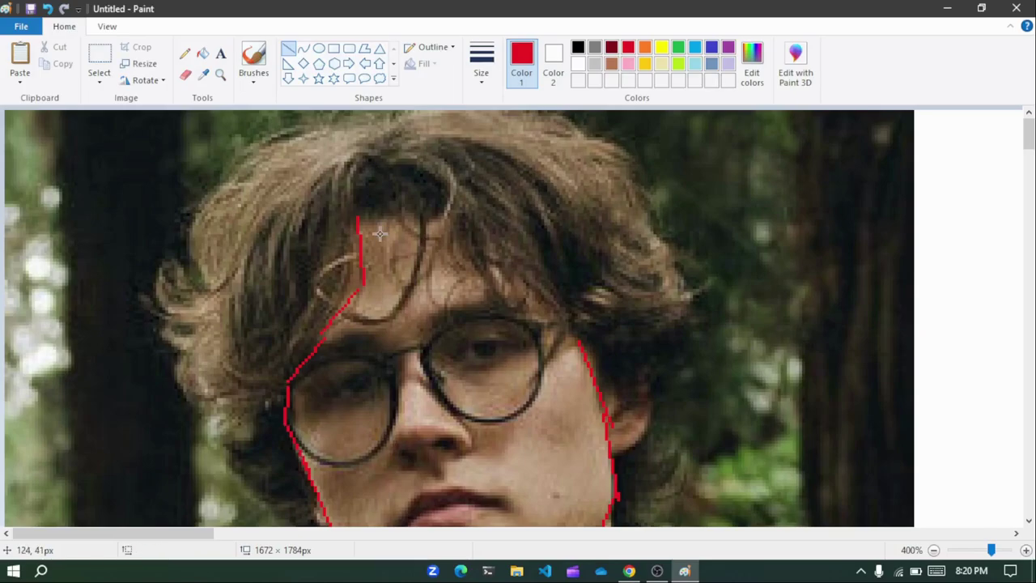
Close the face outline with red lines across the top of the forehead and along the hairline to the right temple
{"action": "mouse_move", "coordinate": [359, 221]}
{"action": "left_mouse_down"}
{"action": "mouse_move", "coordinate": [425, 213]}
{"action": "mouse_move", "coordinate": [418, 220]}
{"action": "mouse_move", "coordinate": [474, 250]}
{"action": "mouse_move", "coordinate": [502, 291]}
{"action": "left_mouse_up"}
{"action": "left_click", "coordinate": [409, 229]}
{"action": "left_click", "coordinate": [514, 315]}
{"action": "left_click_drag", "start_coordinate": [477, 270], "coordinate": [493, 303]}
{"action": "left_click_drag", "start_coordinate": [492, 302], "coordinate": [542, 334]}
{"action": "left_click", "coordinate": [588, 317]}
{"action": "left_click_drag", "start_coordinate": [540, 332], "coordinate": [580, 343]}
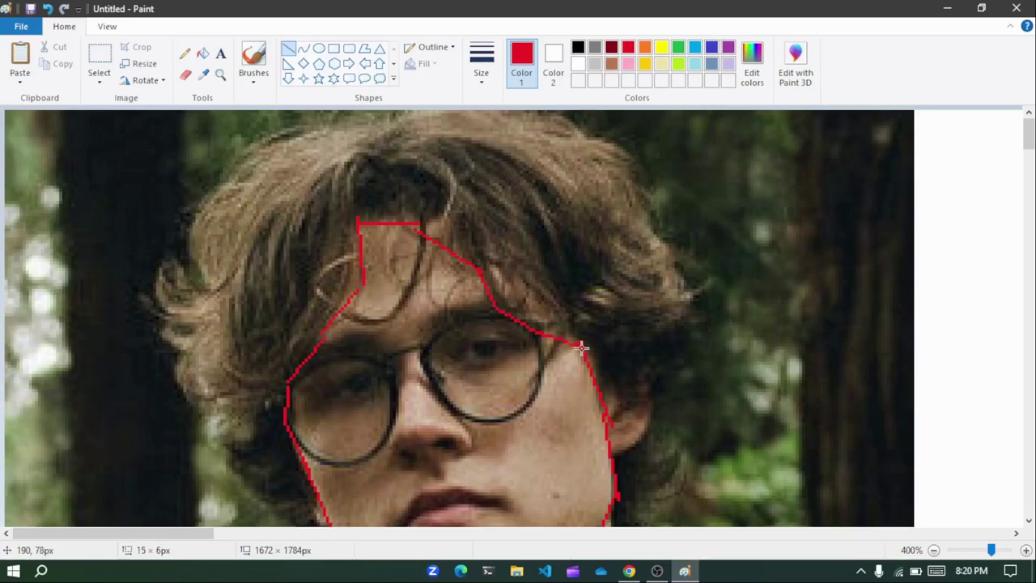
{"action": "left_click", "coordinate": [674, 343]}
Outline the visible ear with red lines from the cheek line around the lobe and up its outer edge
{"action": "scroll", "coordinate": [674, 343], "scroll_direction": "down", "scroll_amount": 3}
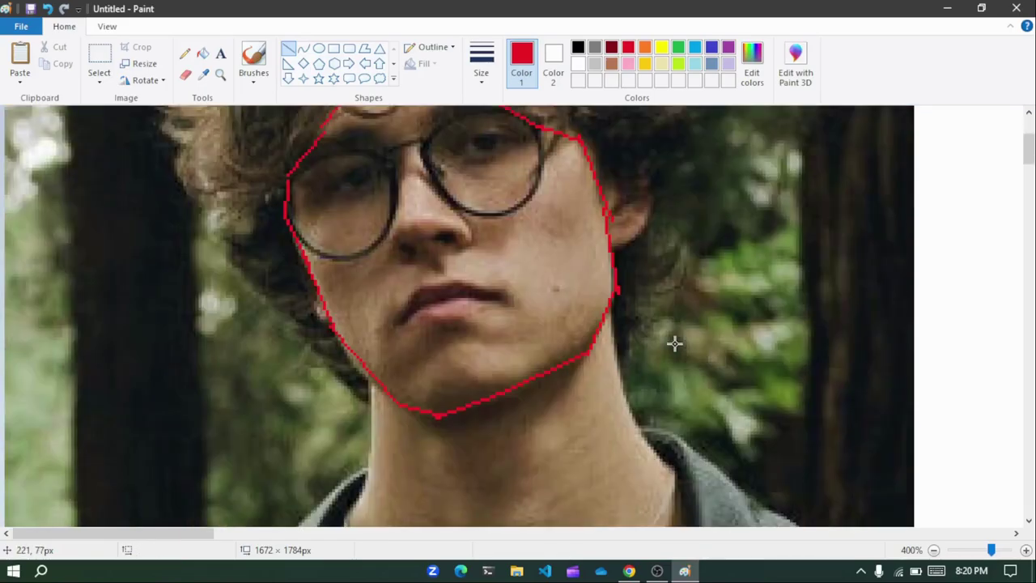
{"action": "scroll", "coordinate": [674, 343], "scroll_direction": "up", "scroll_amount": 3}
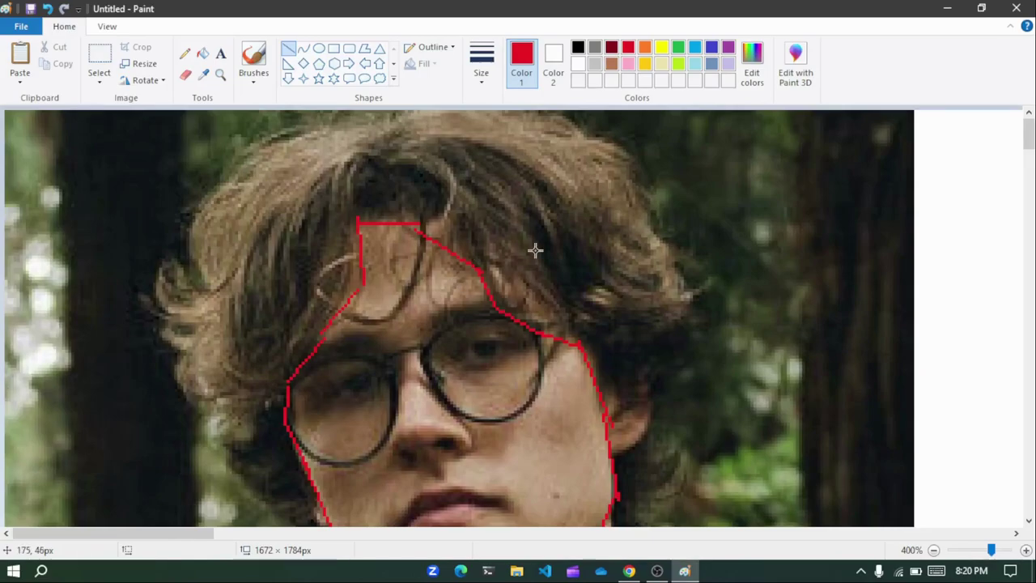
{"action": "scroll", "coordinate": [682, 375], "scroll_direction": "down", "scroll_amount": 2}
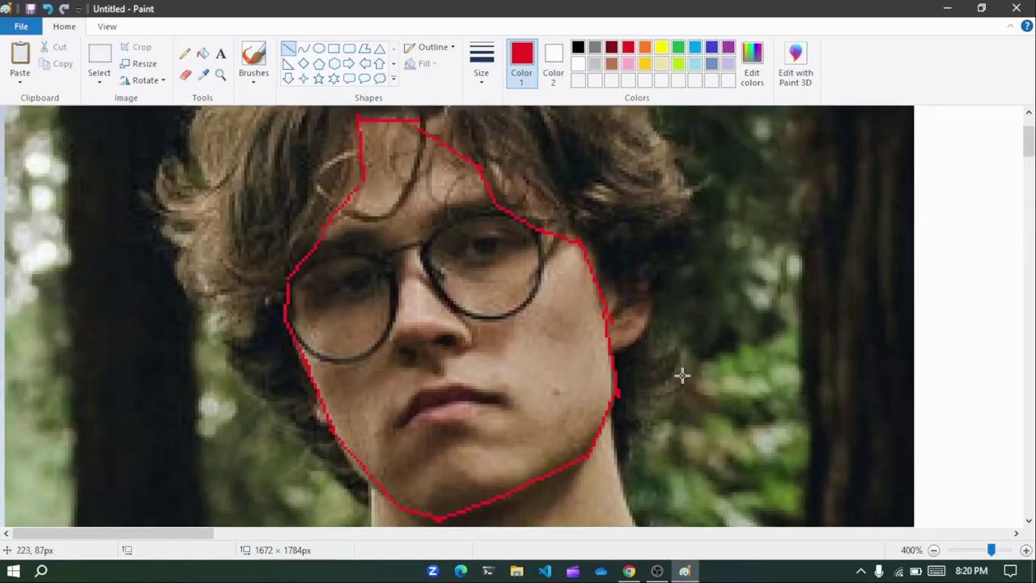
{"action": "scroll", "coordinate": [682, 374], "scroll_direction": "up", "scroll_amount": 2}
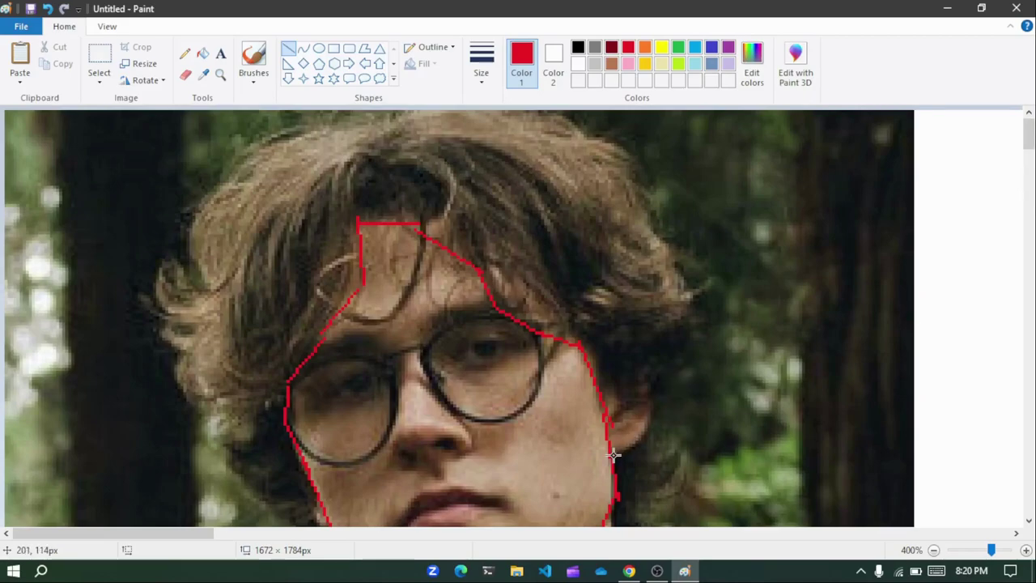
{"action": "mouse_move", "coordinate": [609, 455]}
{"action": "left_mouse_down"}
{"action": "mouse_move", "coordinate": [642, 451]}
{"action": "mouse_move", "coordinate": [629, 440]}
{"action": "mouse_move", "coordinate": [642, 439]}
{"action": "mouse_move", "coordinate": [634, 442]}
{"action": "mouse_move", "coordinate": [648, 424]}
{"action": "left_mouse_up"}
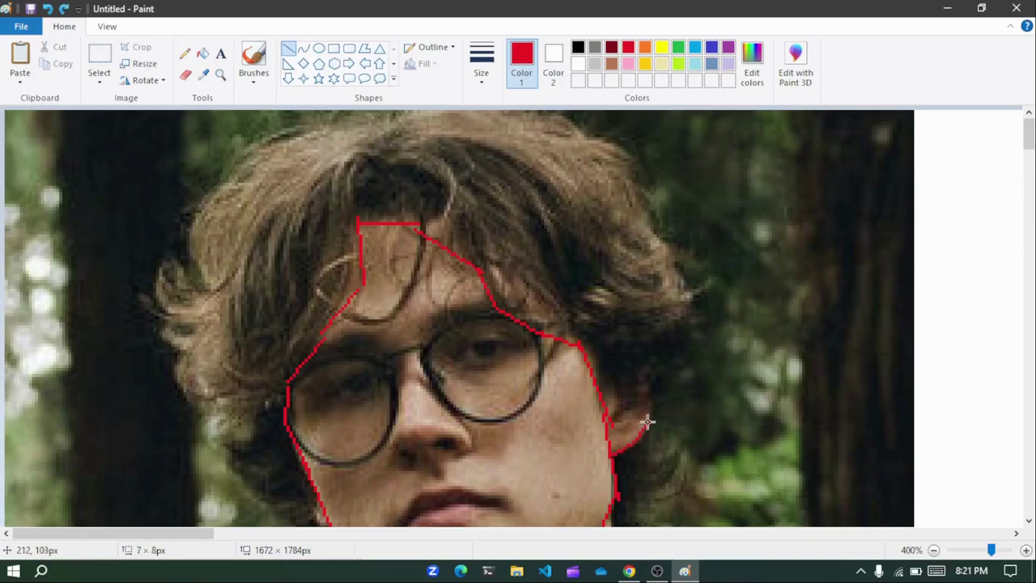
{"action": "left_click_drag", "start_coordinate": [695, 483], "coordinate": [666, 425]}
{"action": "key", "text": "Escape"}
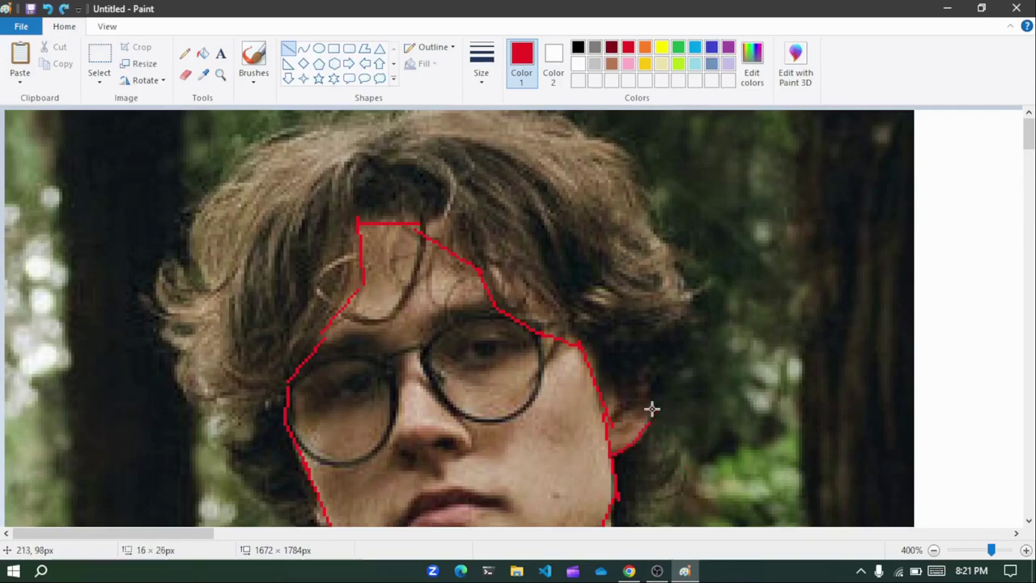
{"action": "left_click_drag", "start_coordinate": [650, 399], "coordinate": [650, 427]}
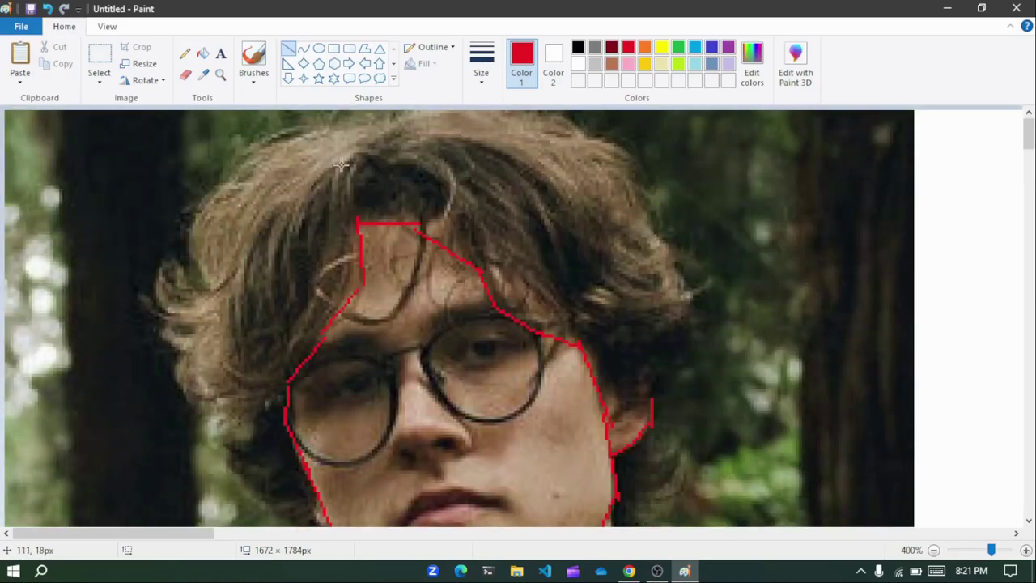
Trace the outer hair edge with red lines from the crown down the photo's left side to the outermost curls
{"action": "mouse_move", "coordinate": [351, 125]}
{"action": "left_mouse_down"}
{"action": "mouse_move", "coordinate": [234, 142]}
{"action": "mouse_move", "coordinate": [258, 147]}
{"action": "mouse_move", "coordinate": [201, 174]}
{"action": "mouse_move", "coordinate": [191, 224]}
{"action": "left_mouse_up"}
{"action": "mouse_move", "coordinate": [271, 223]}
{"action": "left_mouse_down"}
{"action": "mouse_move", "coordinate": [181, 224]}
{"action": "mouse_move", "coordinate": [191, 266]}
{"action": "mouse_move", "coordinate": [268, 265]}
{"action": "left_mouse_up"}
{"action": "key", "text": "Escape"}
{"action": "key", "text": "ctrl+z"}
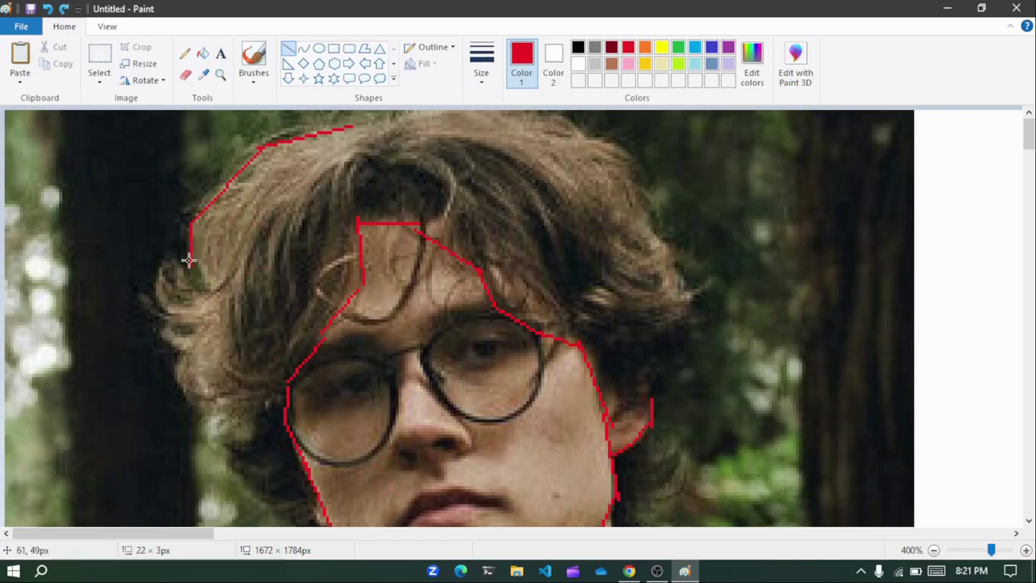
{"action": "mouse_move", "coordinate": [192, 265]}
{"action": "left_mouse_down"}
{"action": "mouse_move", "coordinate": [157, 268]}
{"action": "mouse_move", "coordinate": [158, 260]}
{"action": "left_mouse_up"}
{"action": "left_click_drag", "start_coordinate": [155, 327], "coordinate": [156, 262]}
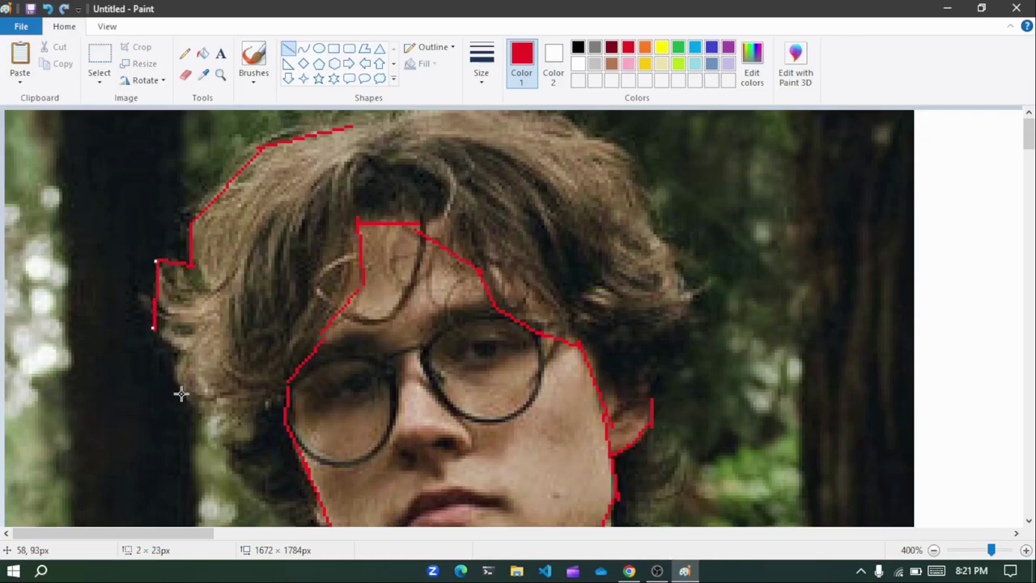
Continue the red hair outline from the outermost curls diagonally down to where the hair meets the neck below the jaw
{"action": "left_click_drag", "start_coordinate": [183, 394], "coordinate": [154, 332]}
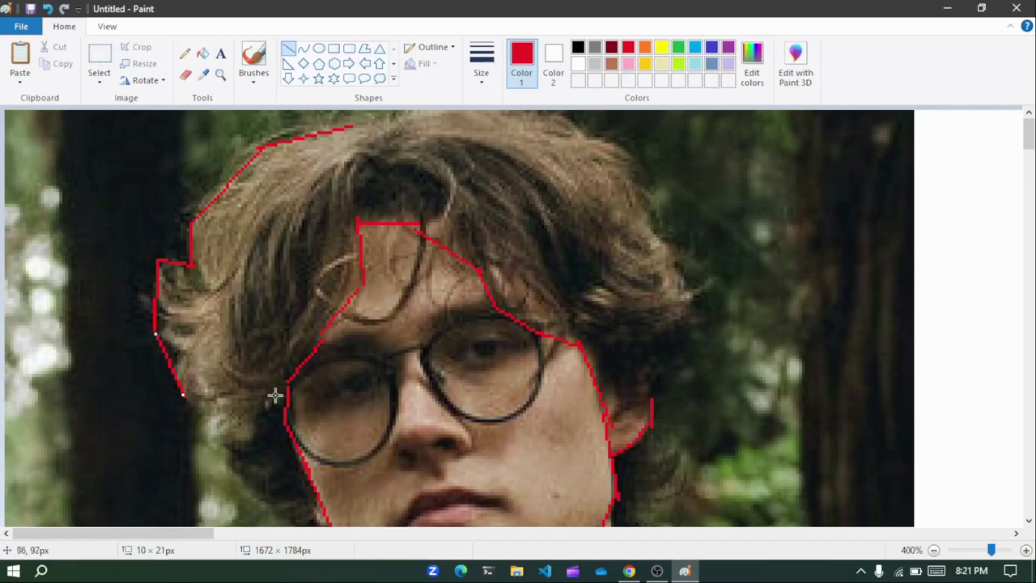
{"action": "left_click_drag", "start_coordinate": [242, 484], "coordinate": [186, 393]}
{"action": "scroll", "coordinate": [297, 397], "scroll_direction": "down", "scroll_amount": 3}
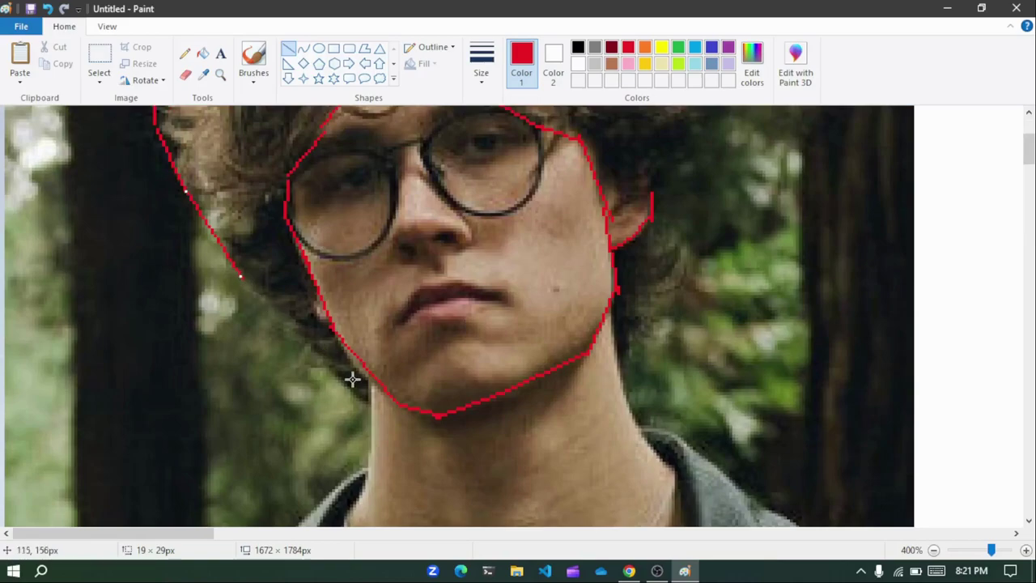
{"action": "left_click_drag", "start_coordinate": [368, 399], "coordinate": [234, 274]}
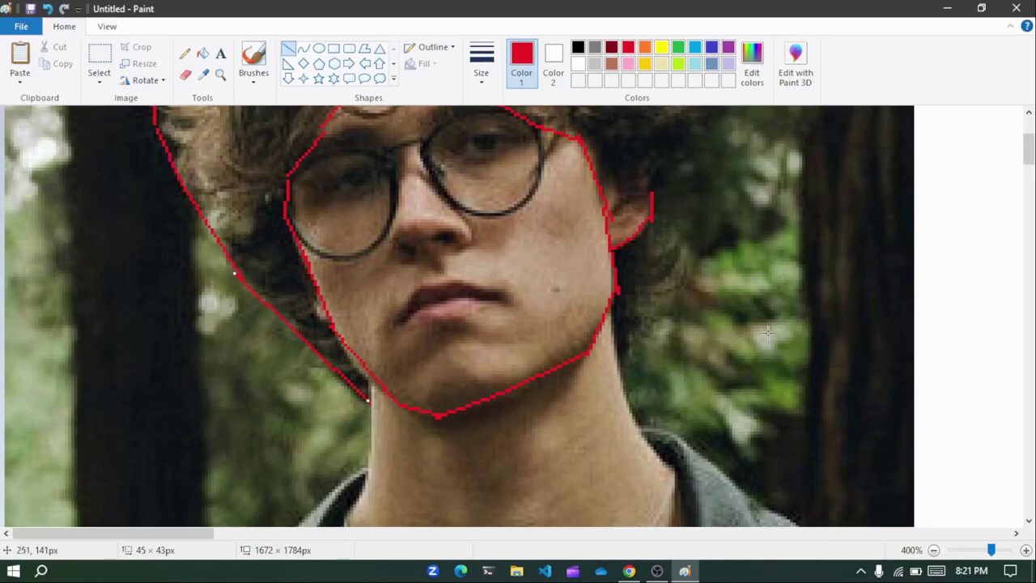
Outline the hair on the ear side with red lines from the neck up to the crown, and extend the opposite crown line
{"action": "left_click_drag", "start_coordinate": [621, 365], "coordinate": [679, 273]}
{"action": "scroll", "coordinate": [765, 324], "scroll_direction": "up", "scroll_amount": 3}
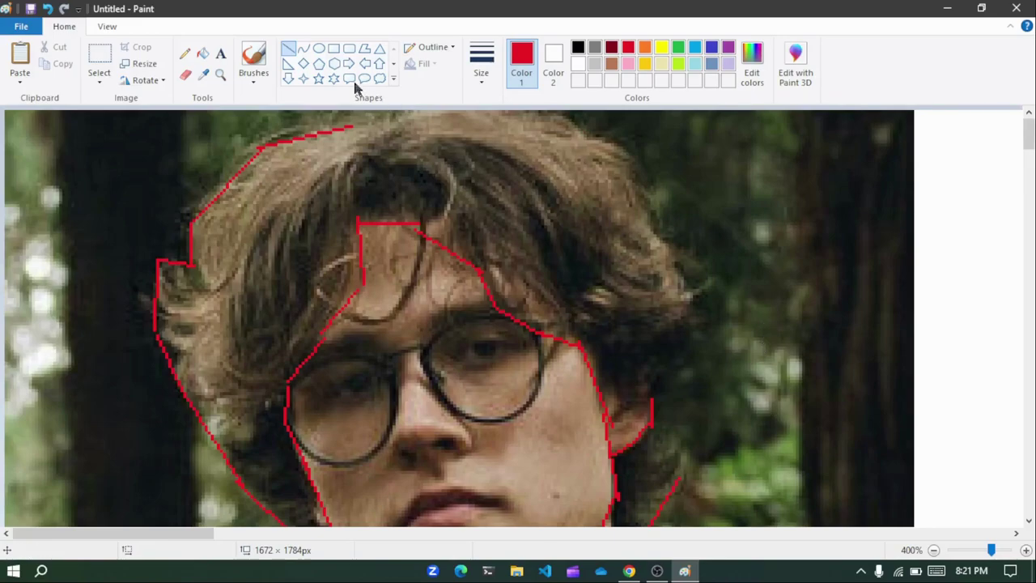
{"action": "mouse_move", "coordinate": [353, 123]}
{"action": "left_mouse_down"}
{"action": "mouse_move", "coordinate": [404, 123]}
{"action": "mouse_move", "coordinate": [391, 122]}
{"action": "left_mouse_up"}
{"action": "left_click_drag", "start_coordinate": [657, 229], "coordinate": [688, 330]}
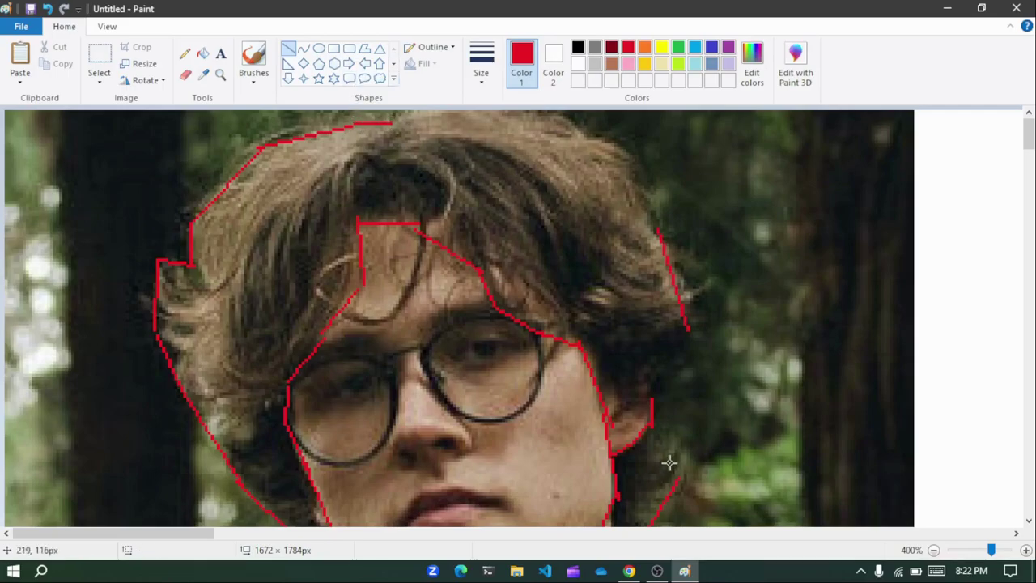
{"action": "mouse_move", "coordinate": [679, 476]}
{"action": "left_mouse_down"}
{"action": "mouse_move", "coordinate": [664, 343]}
{"action": "mouse_move", "coordinate": [688, 329]}
{"action": "left_mouse_up"}
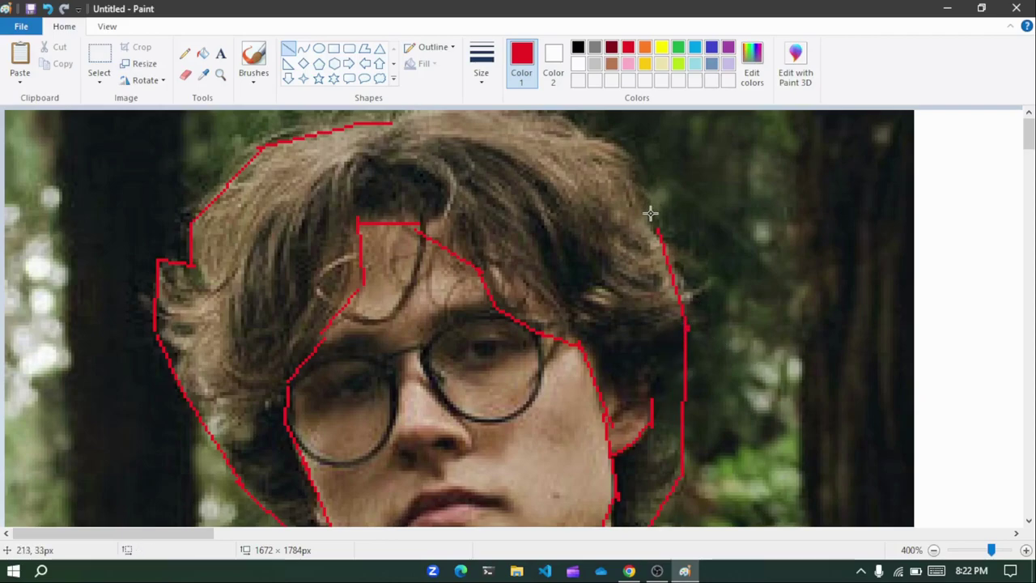
{"action": "mouse_move", "coordinate": [656, 225]}
{"action": "left_mouse_down"}
{"action": "mouse_move", "coordinate": [609, 130]}
{"action": "mouse_move", "coordinate": [523, 111]}
{"action": "left_mouse_up"}
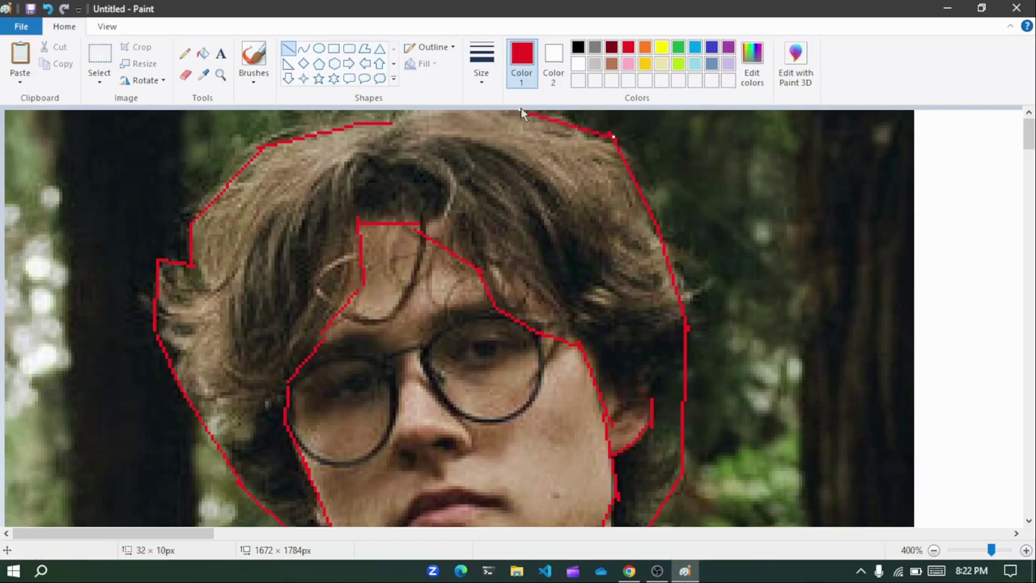
{"action": "left_click", "coordinate": [699, 180]}
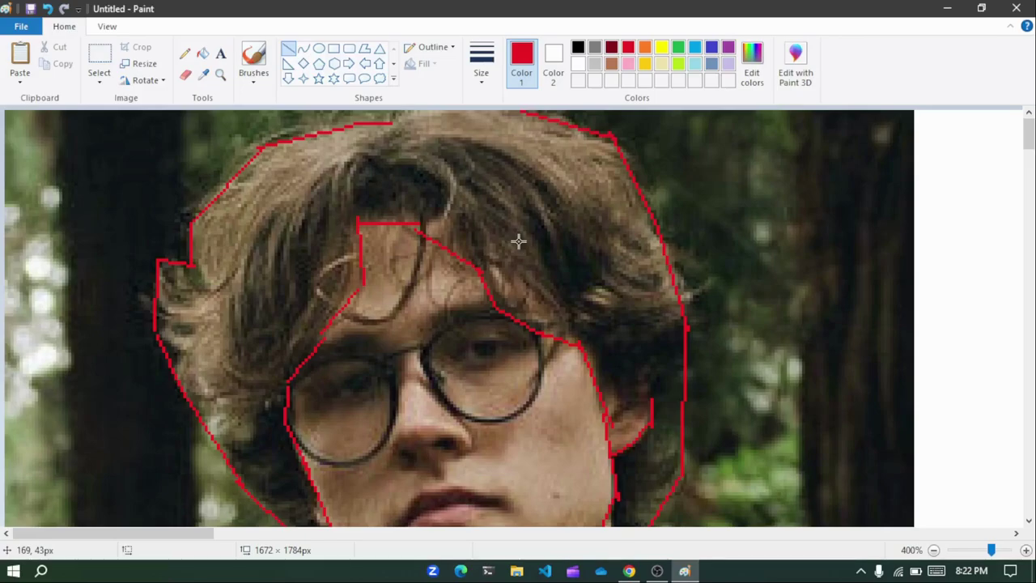
{"action": "scroll", "coordinate": [518, 240], "scroll_direction": "down", "scroll_amount": 3}
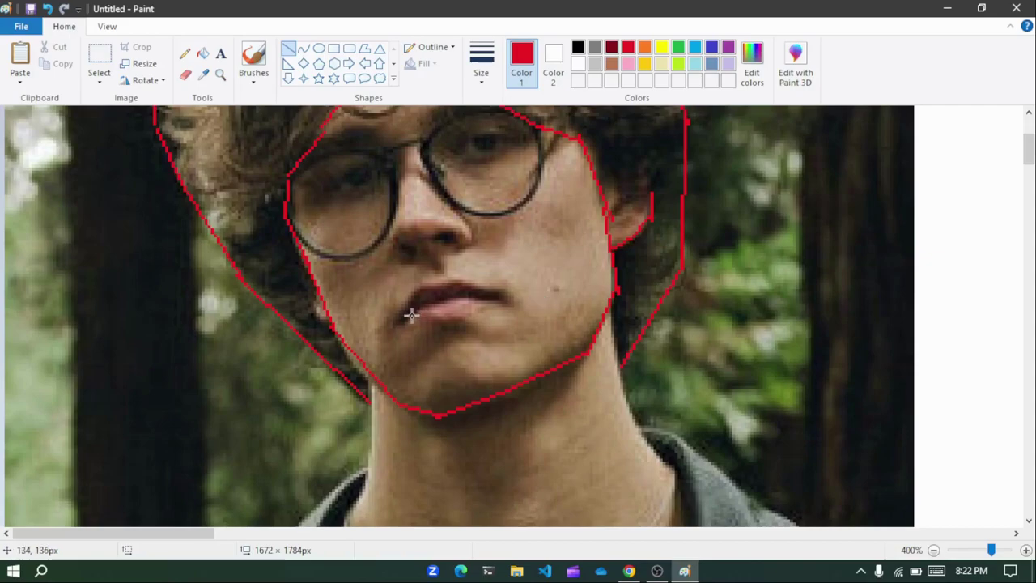
{"action": "left_click_drag", "start_coordinate": [398, 310], "coordinate": [511, 337]}
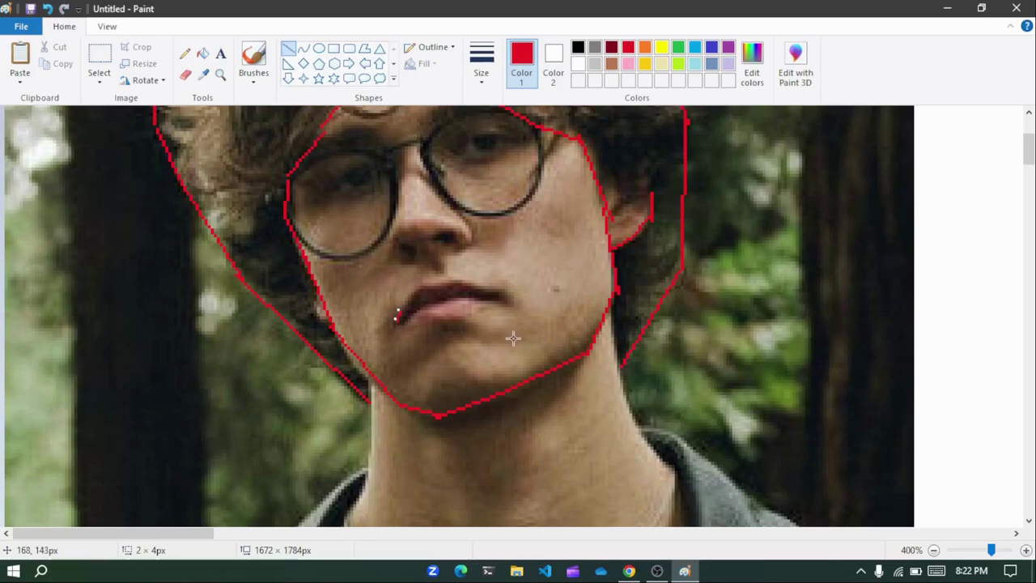
{"action": "scroll", "coordinate": [559, 446], "scroll_direction": "up", "scroll_amount": 3}
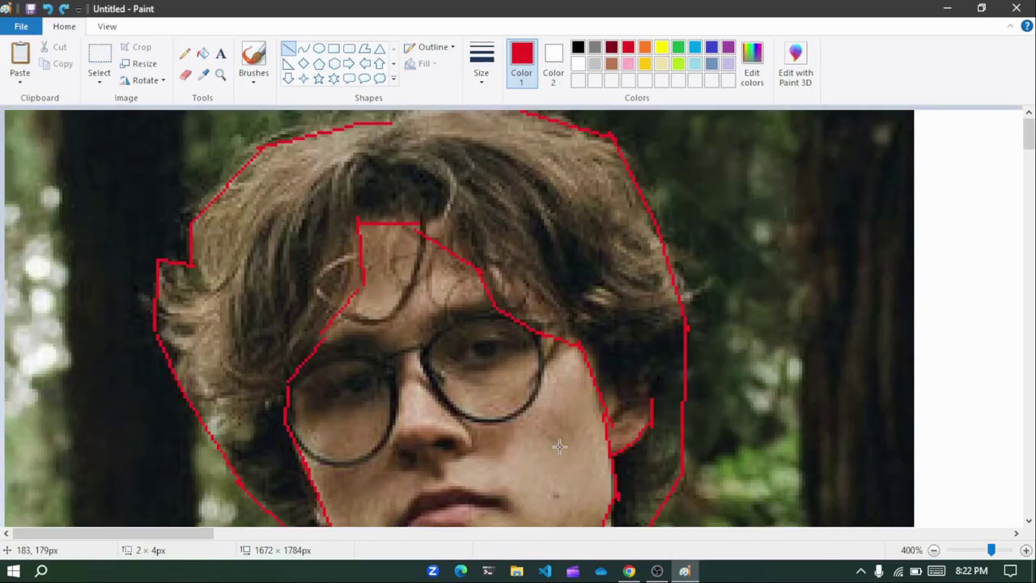
Trace both sides of the neck with red lines from the jaw down to the jacket collar
{"action": "scroll", "coordinate": [559, 446], "scroll_direction": "down", "scroll_amount": 6}
{"action": "scroll", "coordinate": [559, 446], "scroll_direction": "up", "scroll_amount": 6}
{"action": "scroll", "coordinate": [397, 403], "scroll_direction": "down", "scroll_amount": 6}
{"action": "scroll", "coordinate": [385, 214], "scroll_direction": "up", "scroll_amount": 2}
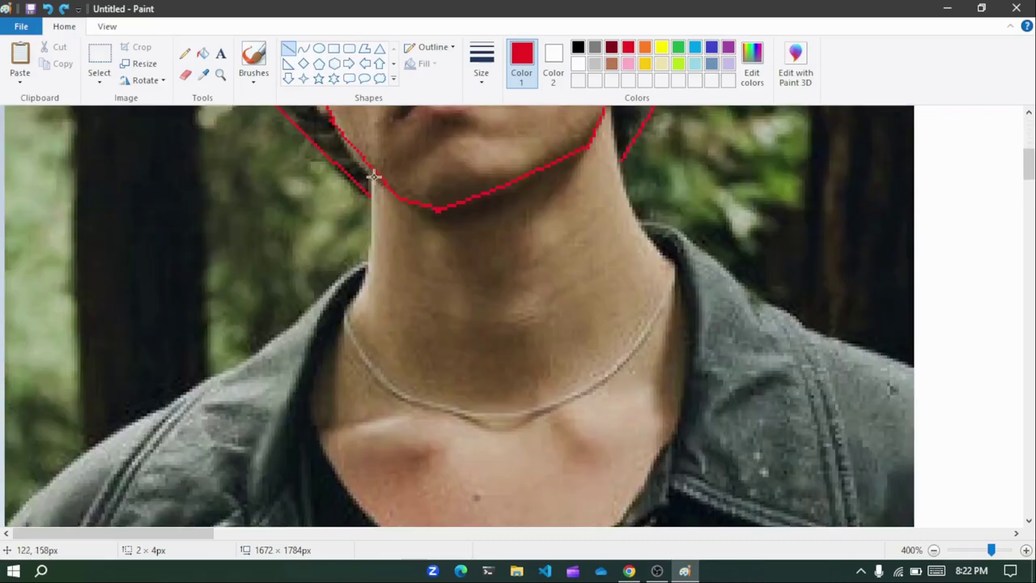
{"action": "left_click_drag", "start_coordinate": [372, 175], "coordinate": [362, 298]}
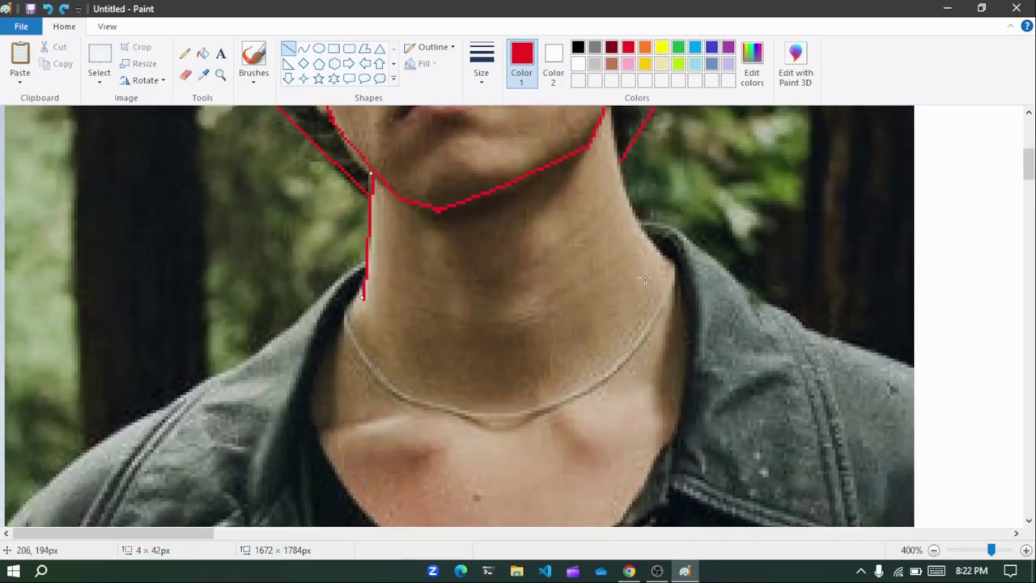
{"action": "left_click", "coordinate": [609, 104]}
{"action": "mouse_move", "coordinate": [609, 105]}
{"action": "left_mouse_down"}
{"action": "mouse_move", "coordinate": [630, 243]}
{"action": "mouse_move", "coordinate": [641, 239]}
{"action": "left_mouse_up"}
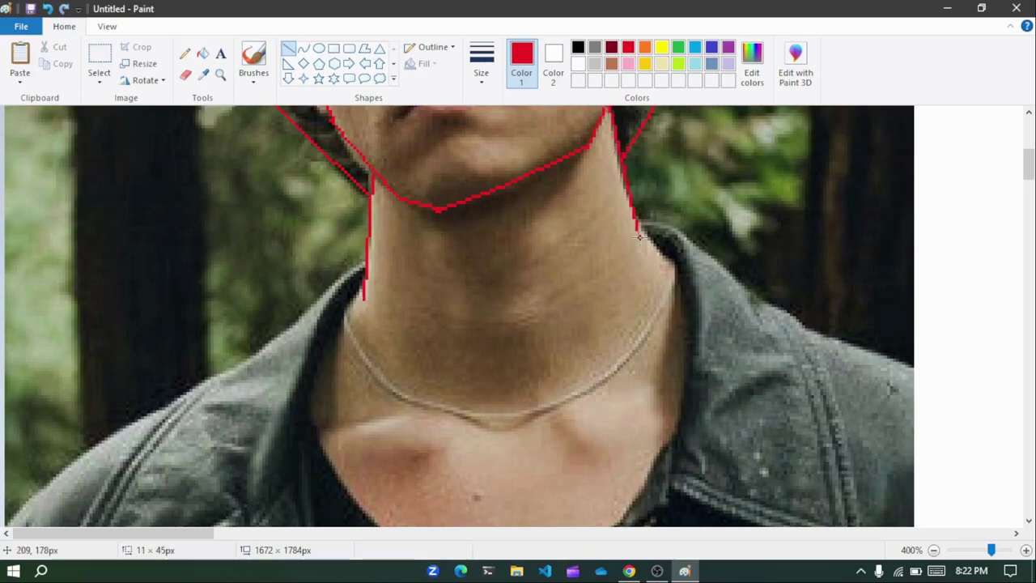
{"action": "mouse_move", "coordinate": [705, 264]}
{"action": "left_mouse_down"}
{"action": "mouse_move", "coordinate": [634, 220]}
{"action": "mouse_move", "coordinate": [672, 264]}
{"action": "left_mouse_up"}
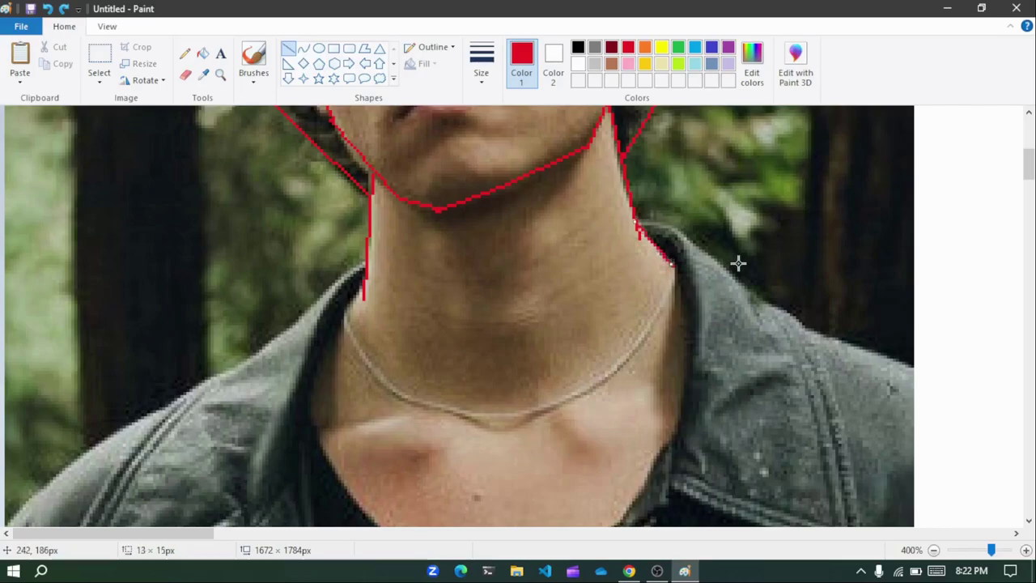
{"action": "scroll", "coordinate": [747, 283], "scroll_direction": "up", "scroll_amount": 5}
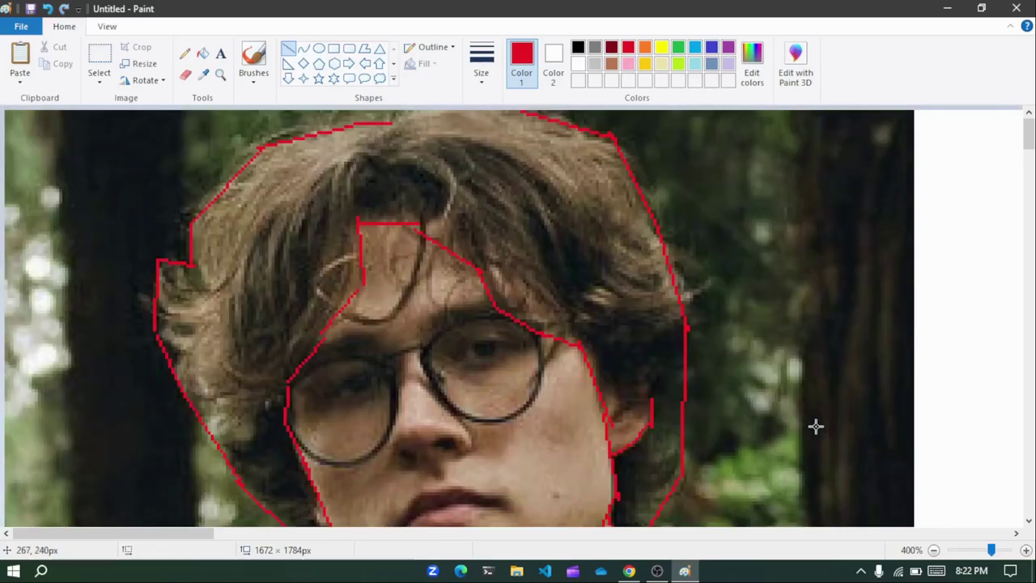
{"action": "scroll", "coordinate": [816, 427], "scroll_direction": "down", "scroll_amount": 3}
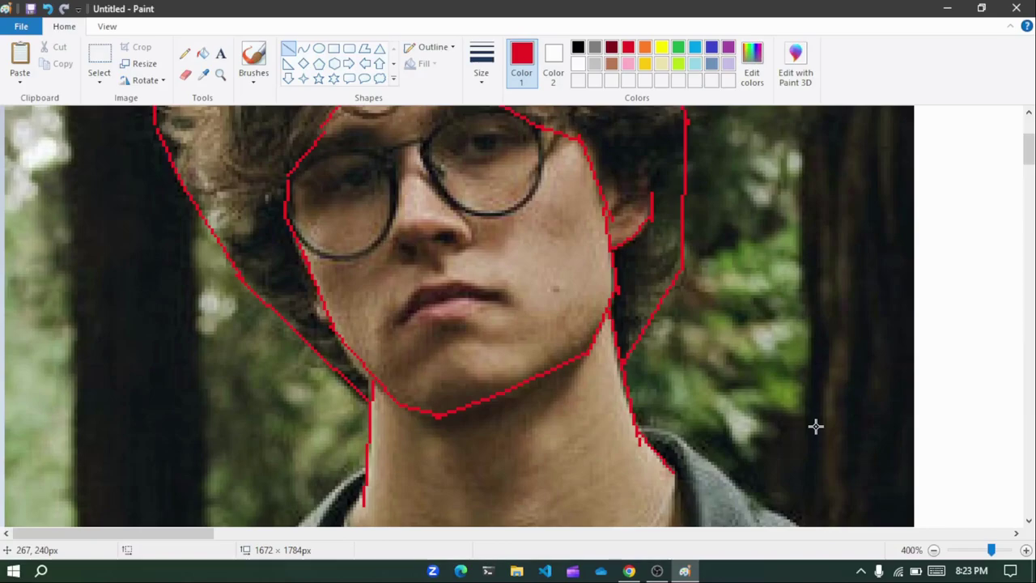
{"action": "scroll", "coordinate": [816, 427], "scroll_direction": "up", "scroll_amount": 3}
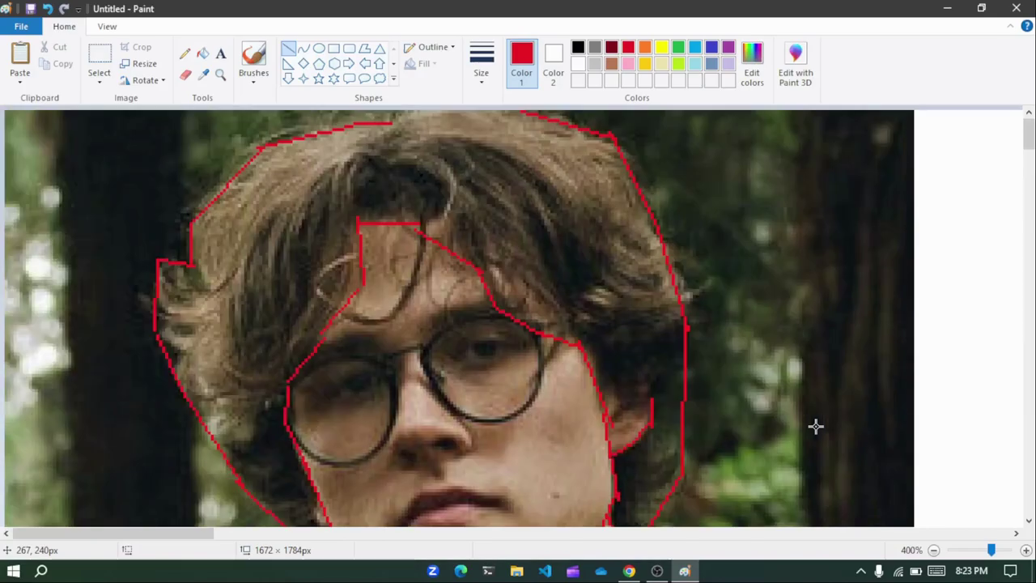
{"action": "scroll", "coordinate": [816, 427], "scroll_direction": "down", "scroll_amount": 6}
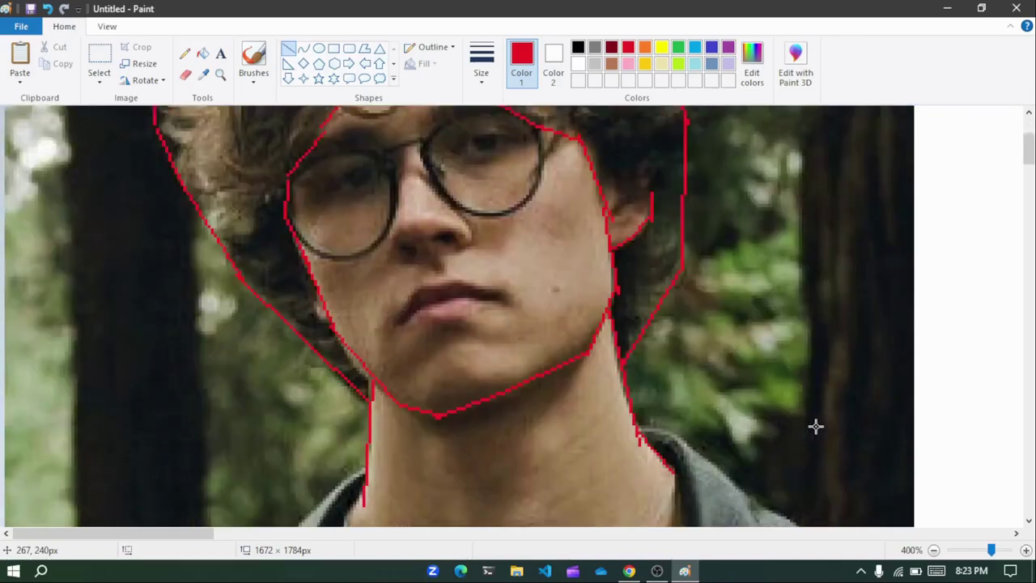
{"action": "scroll", "coordinate": [816, 427], "scroll_direction": "up", "scroll_amount": 3}
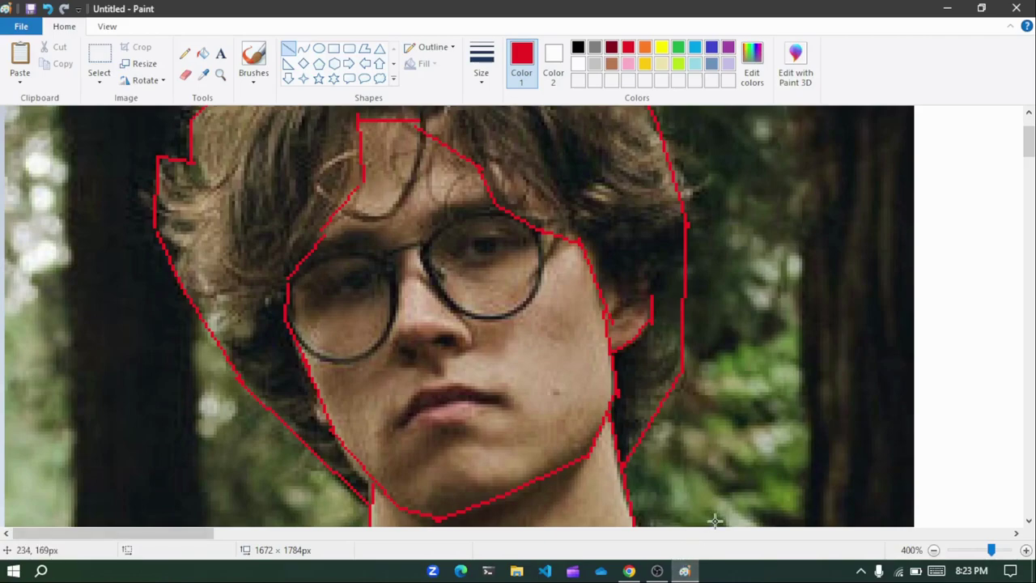
{"action": "left_click", "coordinate": [658, 570]}
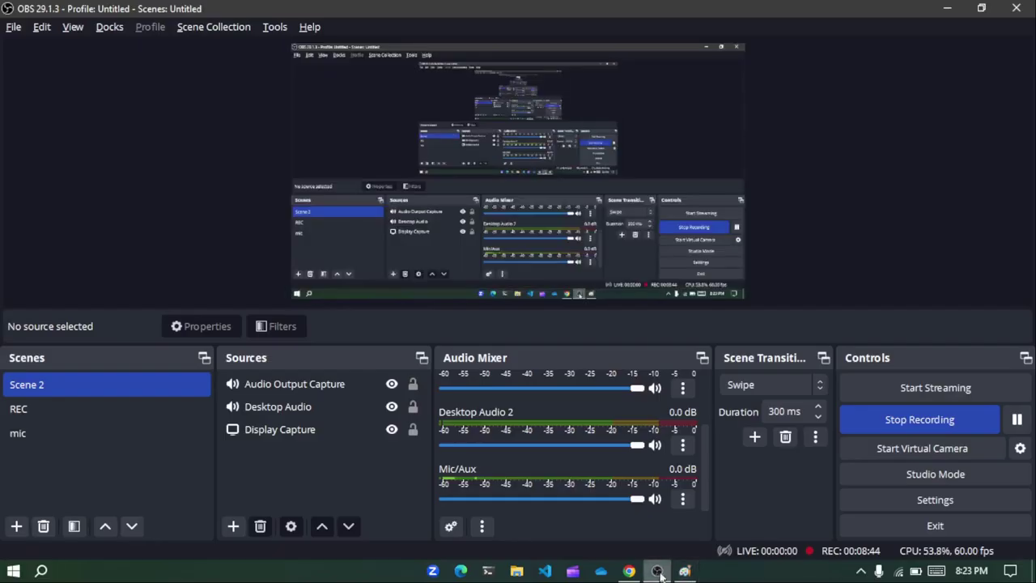